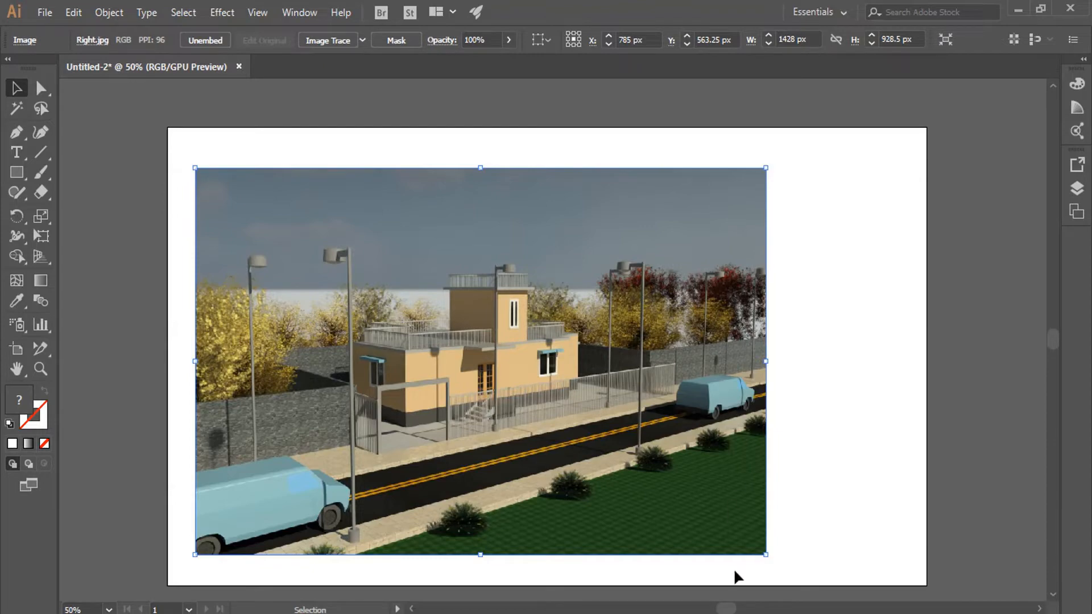
# Draw a slice closely around the blue van at the far end of the road in the placed image.
pyautogui.hotkey('ctrl', '1')
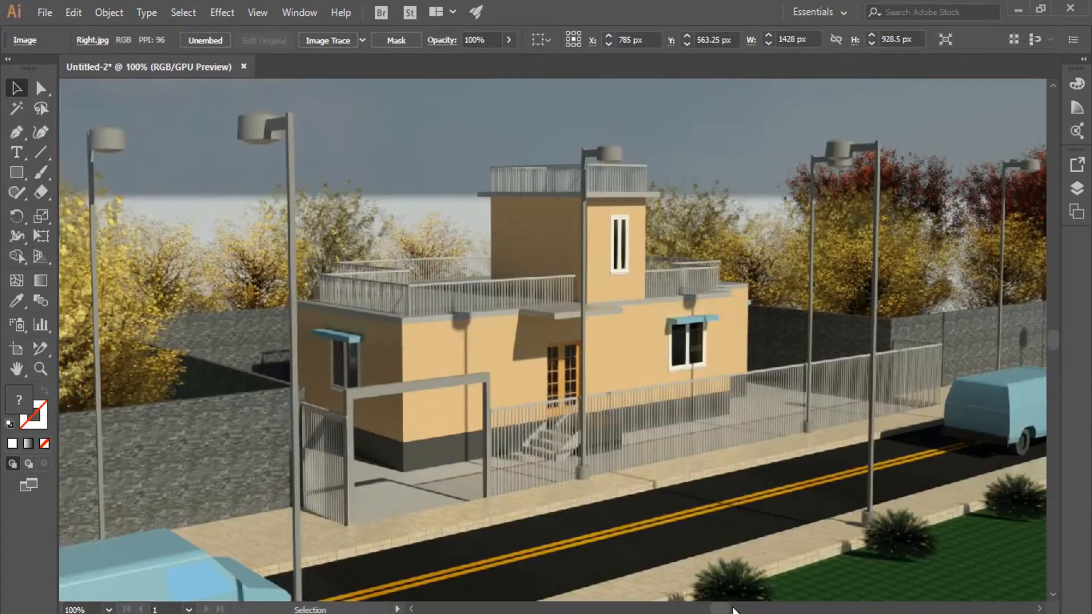
pyautogui.hscroll(10, 843, 511)
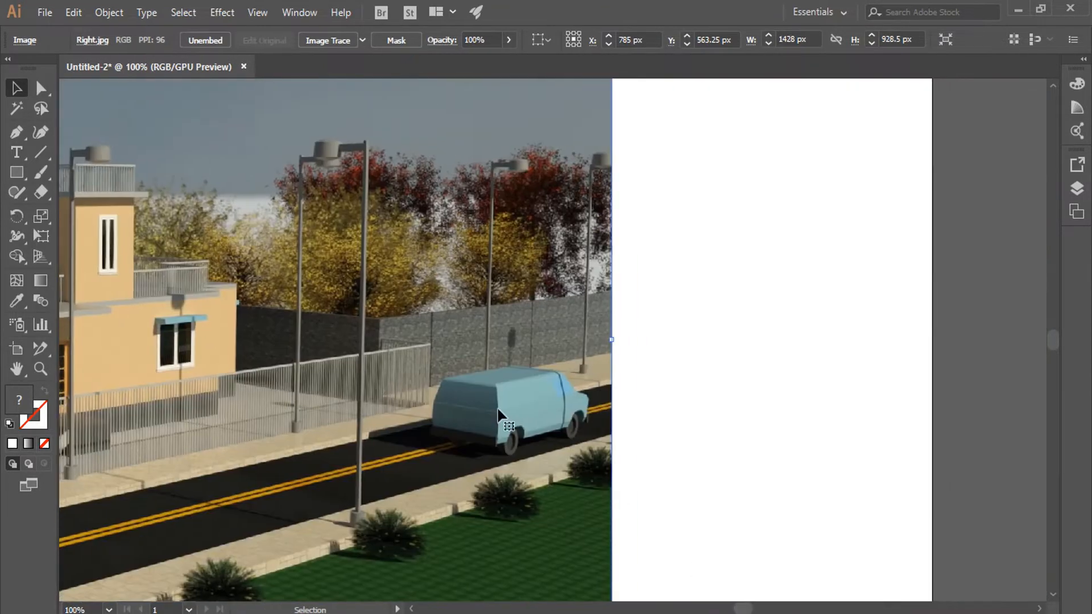
pyautogui.click(40, 349)
pyautogui.click(132, 352)
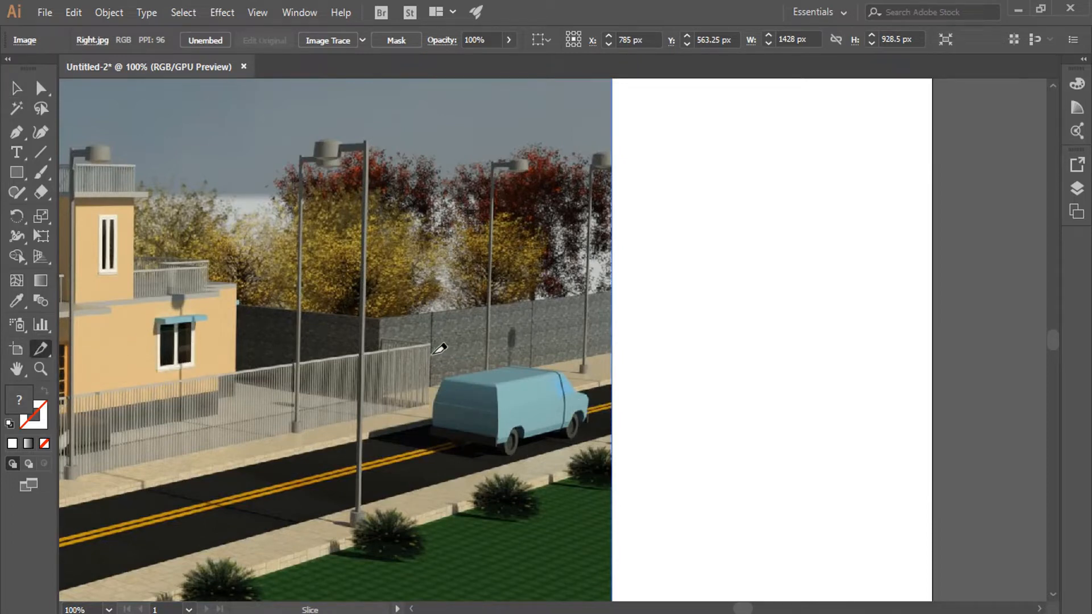
pyautogui.moveTo(431, 354); pyautogui.dragTo(595, 453)
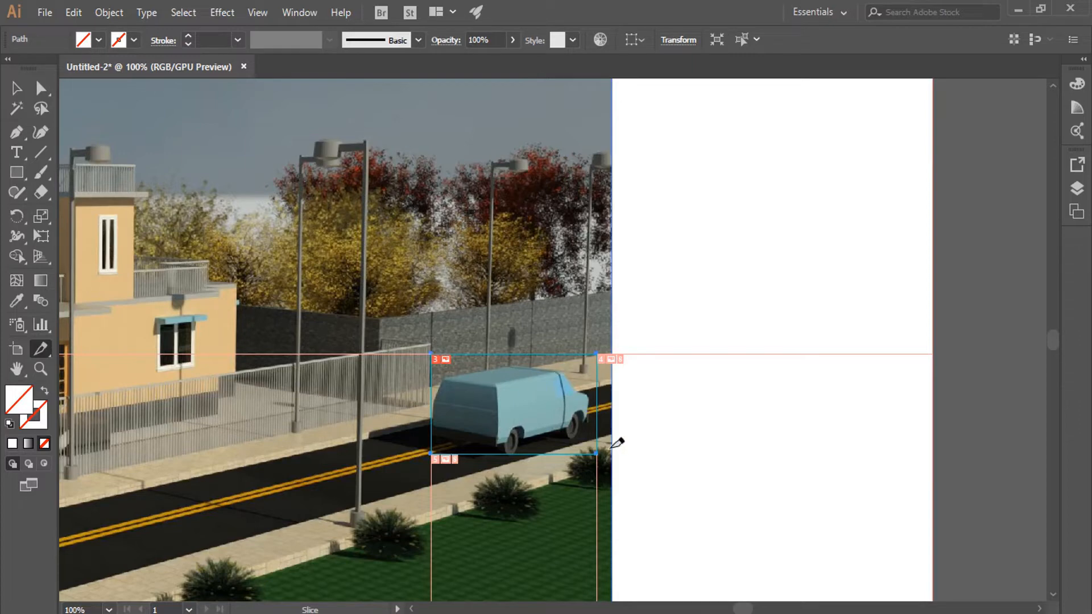
# Save the selected van slice to the Desktop as Untitled-2 with the Images Only type.
pyautogui.click(45, 12)
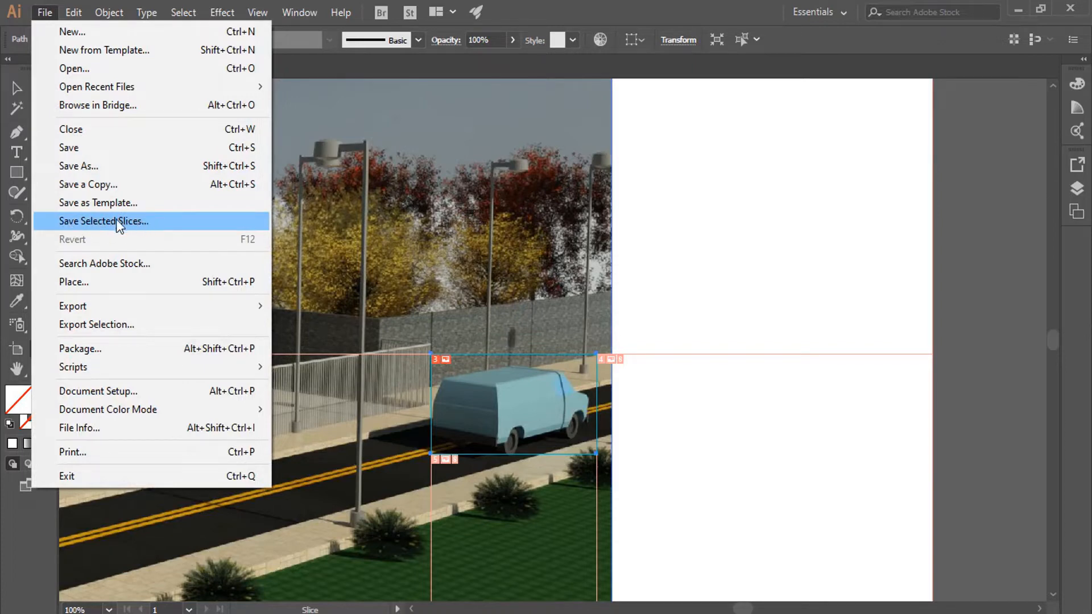
pyautogui.click(124, 219)
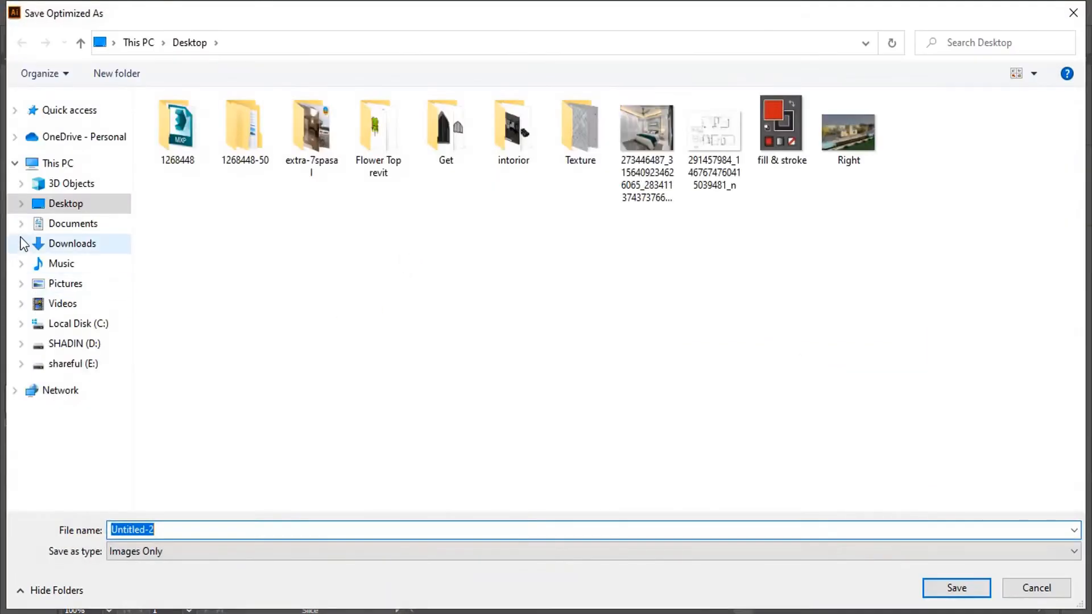
pyautogui.click(68, 204)
pyautogui.click(943, 591)
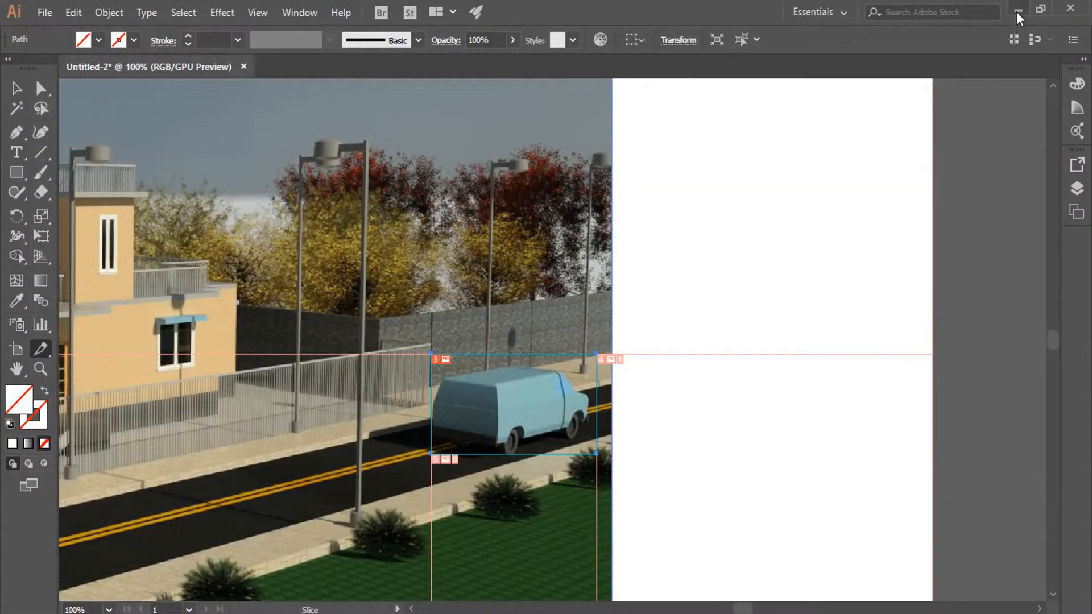
# Switch to the desktop, move the images folder below the Right image file, and open the folder.
pyautogui.click(1015, 11)
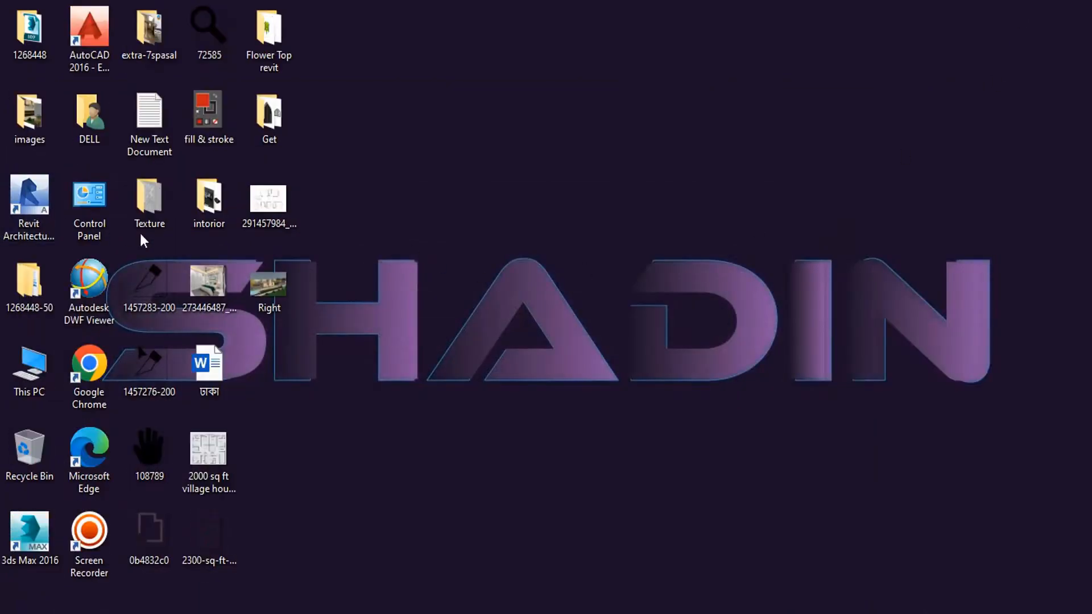
pyautogui.moveTo(29, 117); pyautogui.dragTo(277, 354)
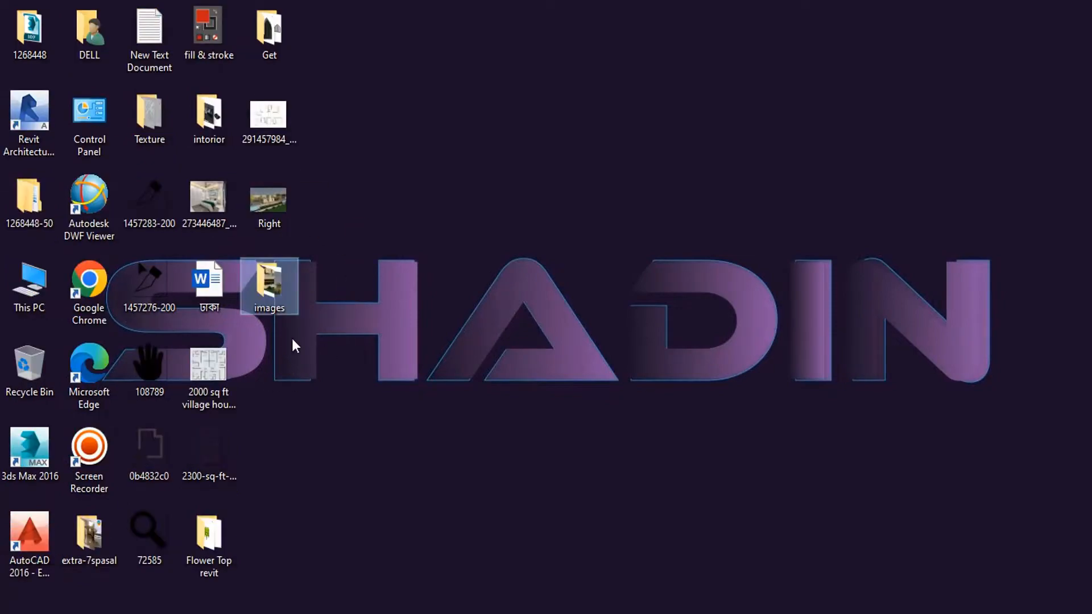
pyautogui.doubleClick(272, 286)
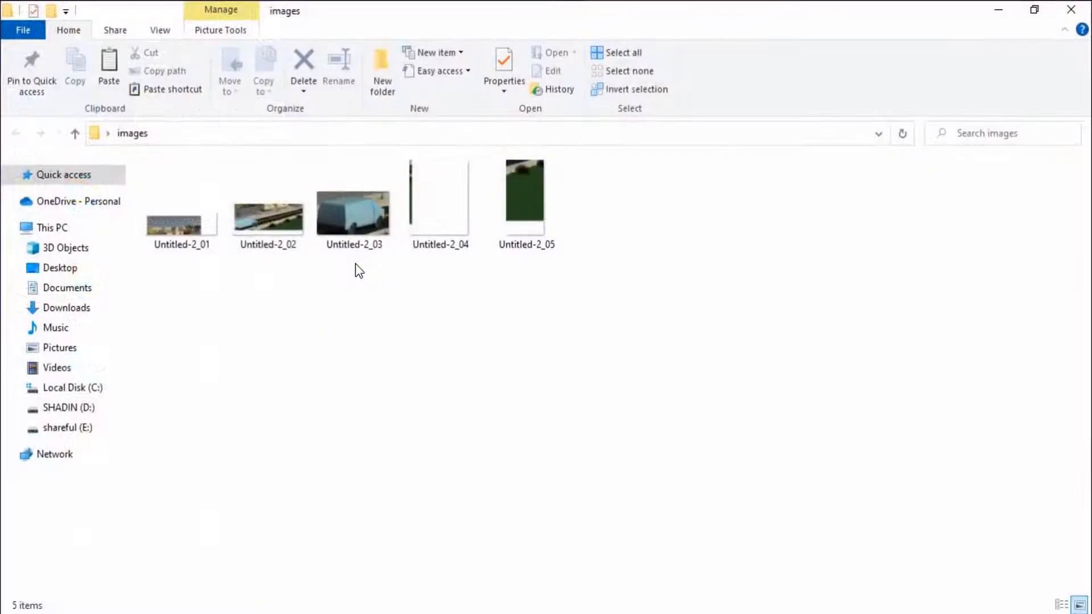
# View the exported Untitled-2_03 image enlarged, close it, and switch back to Illustrator.
pyautogui.click(359, 217)
pyautogui.doubleClick(360, 215)
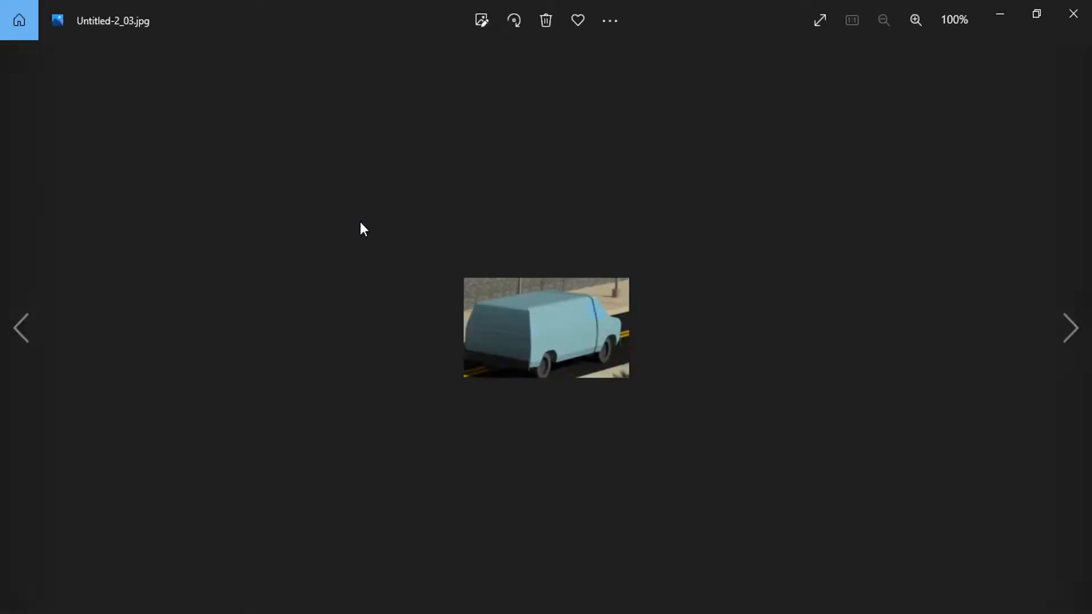
pyautogui.scroll(4, 521, 314)
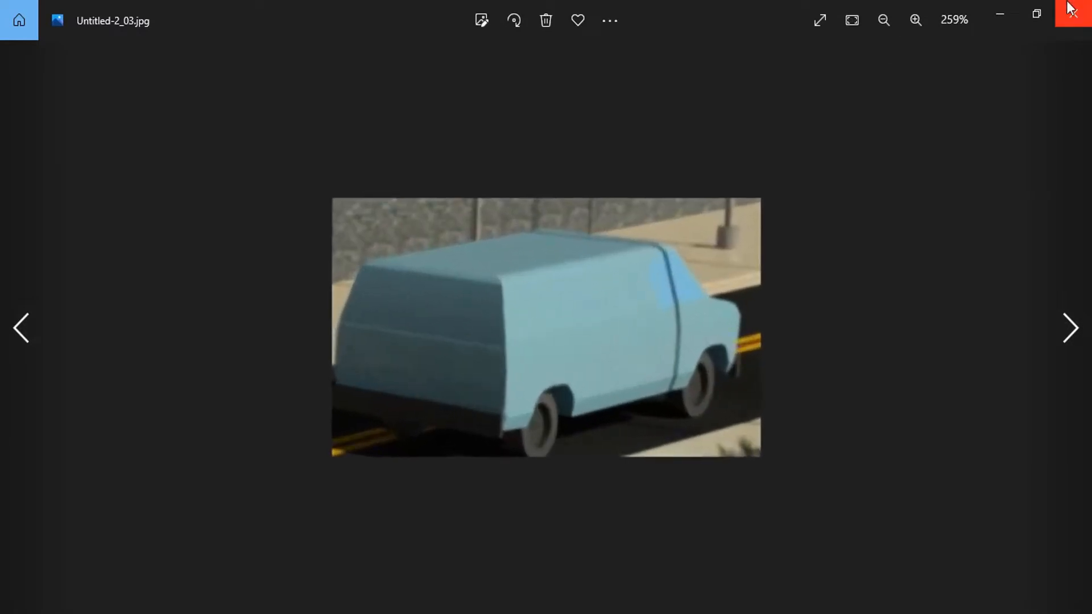
pyautogui.click(1074, 12)
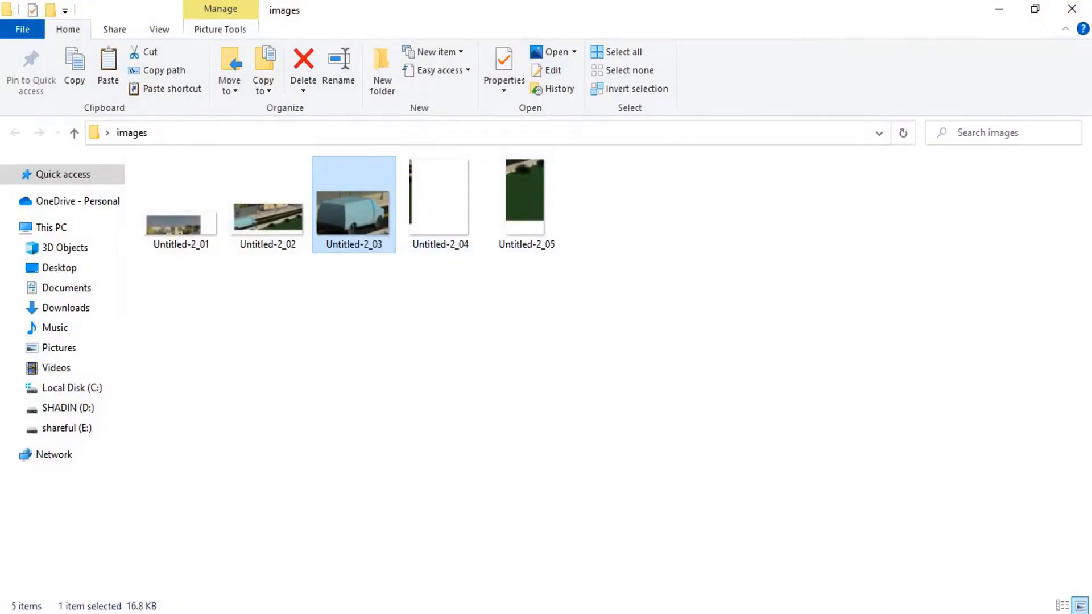
pyautogui.hotkey('alt', 'Tab')
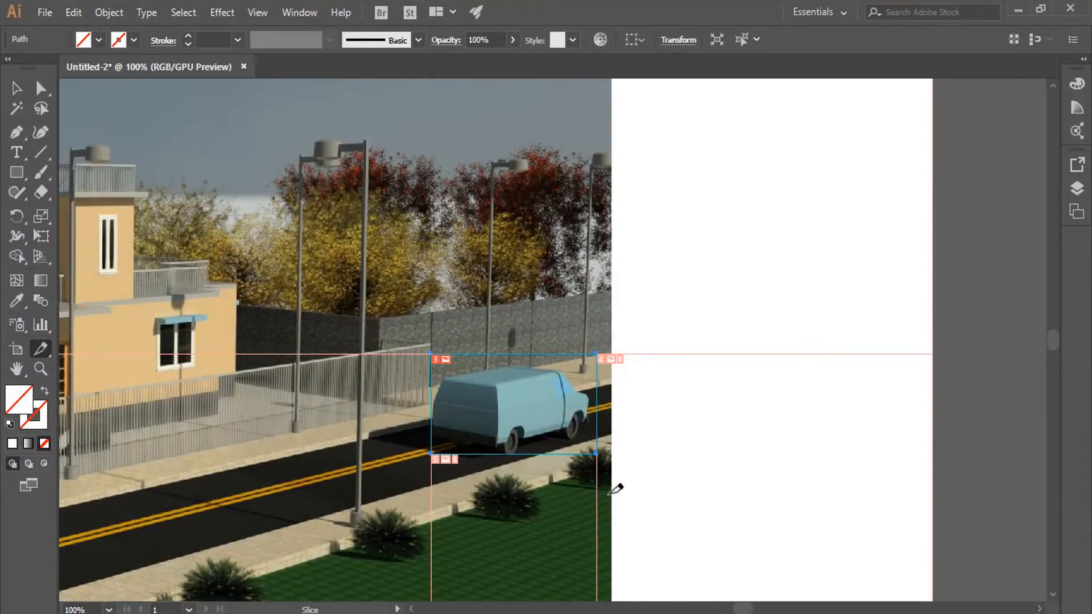
# Enlarge the van slice with the Slice Selection Tool to include the trees above, the left lamp posts and the bushes below.
pyautogui.scroll(-2, 615, 489)
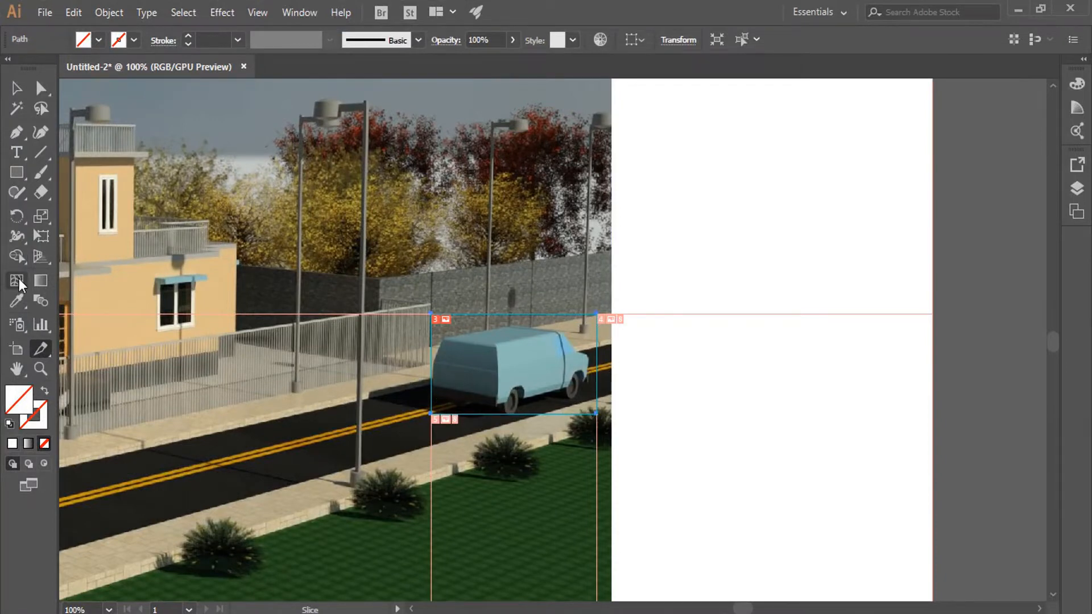
pyautogui.click(44, 351)
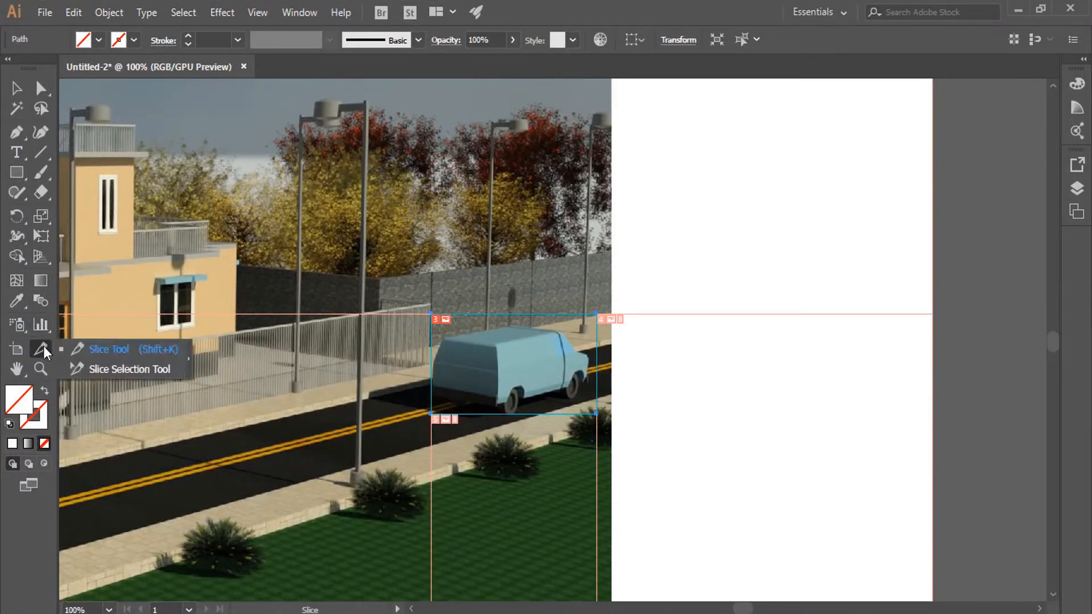
pyautogui.click(121, 370)
pyautogui.moveTo(539, 314); pyautogui.dragTo(539, 141)
pyautogui.moveTo(431, 364); pyautogui.dragTo(296, 354)
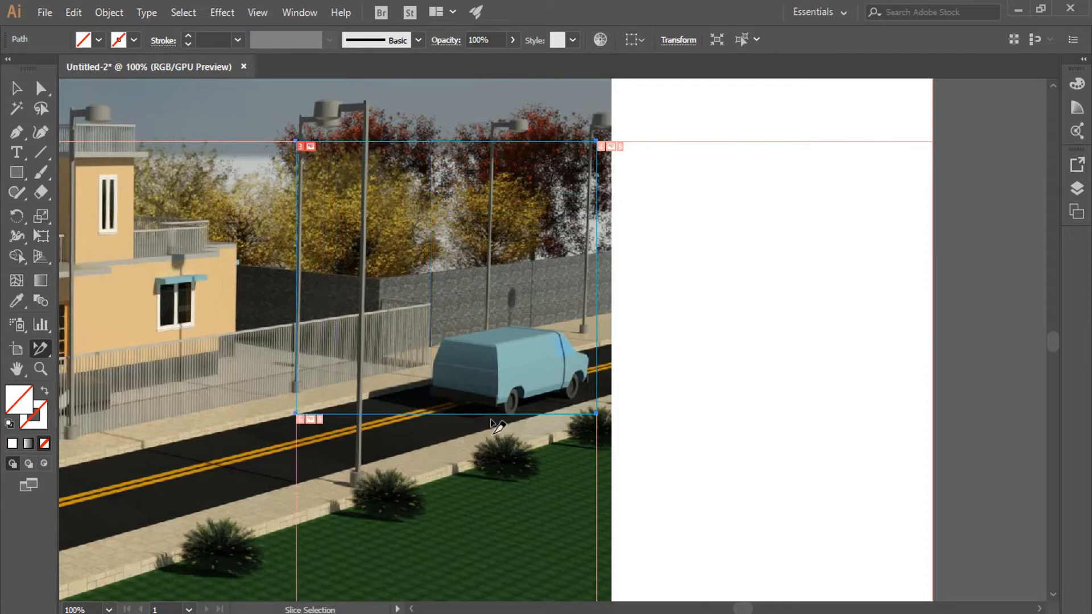
pyautogui.moveTo(487, 417); pyautogui.dragTo(488, 531)
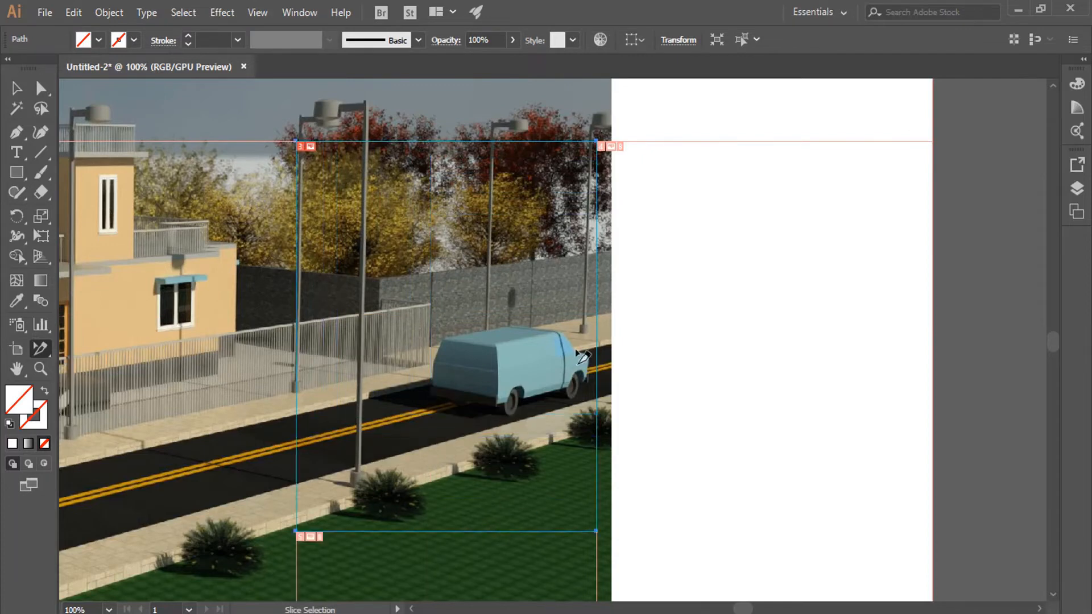
# Save the enlarged slice to the Desktop as Untitled-2, replacing the previously exported image files.
pyautogui.click(44, 12)
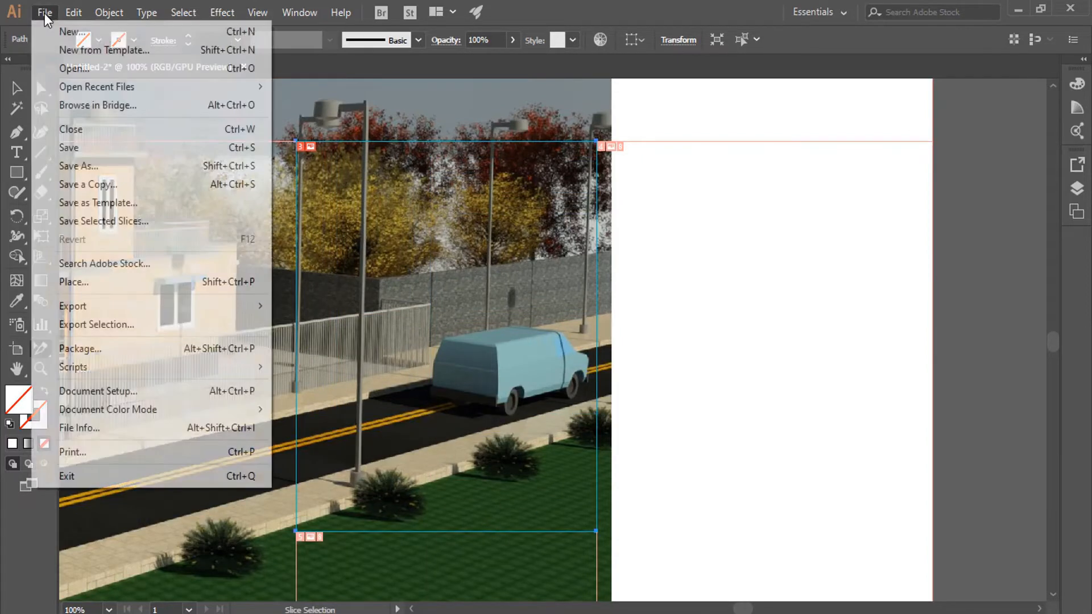
pyautogui.click(105, 221)
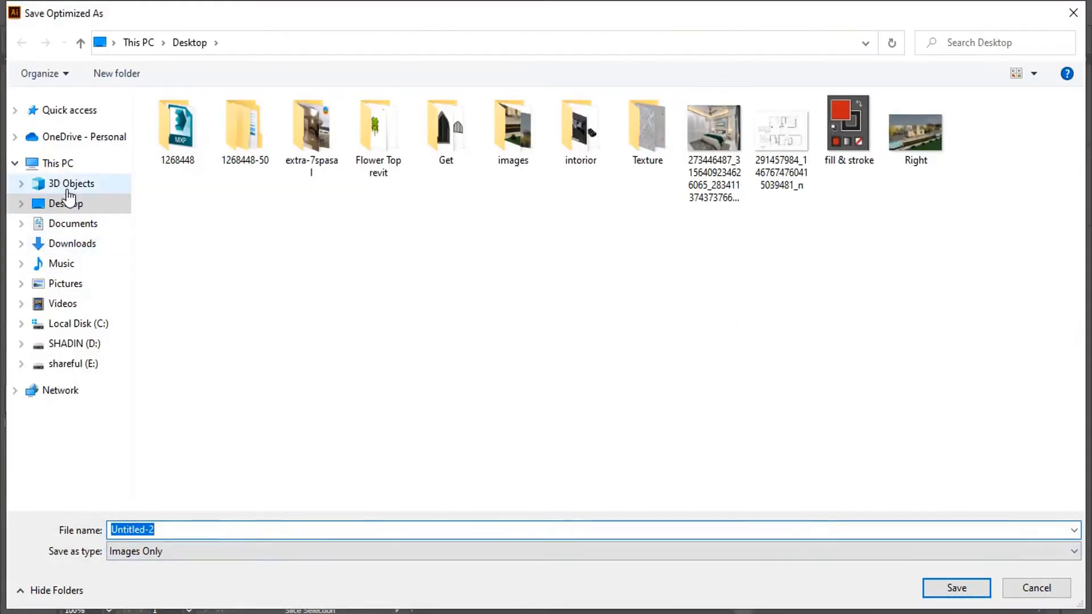
pyautogui.click(962, 587)
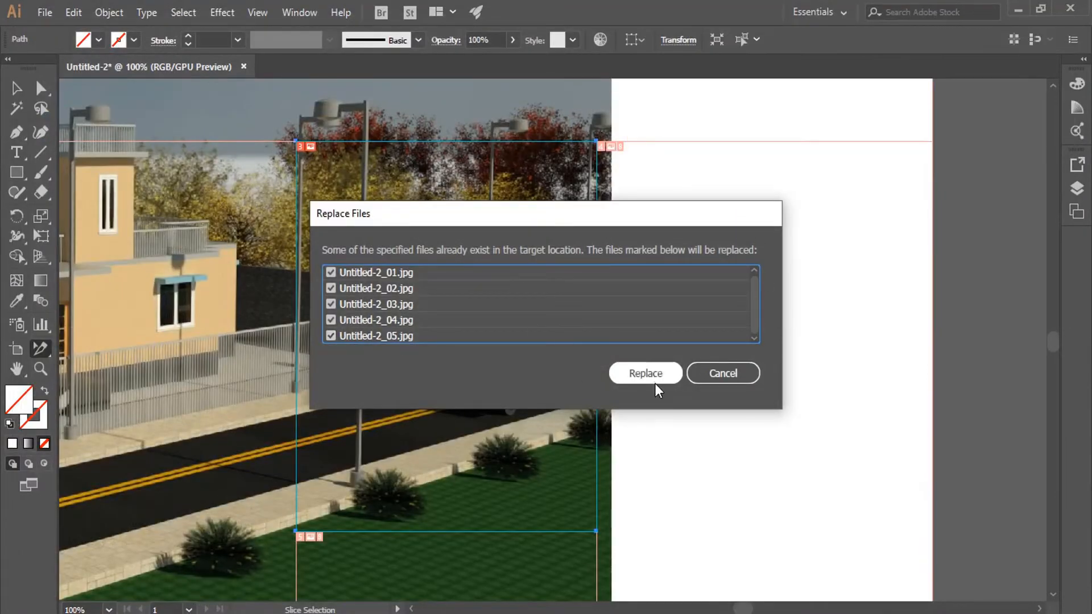
pyautogui.click(670, 376)
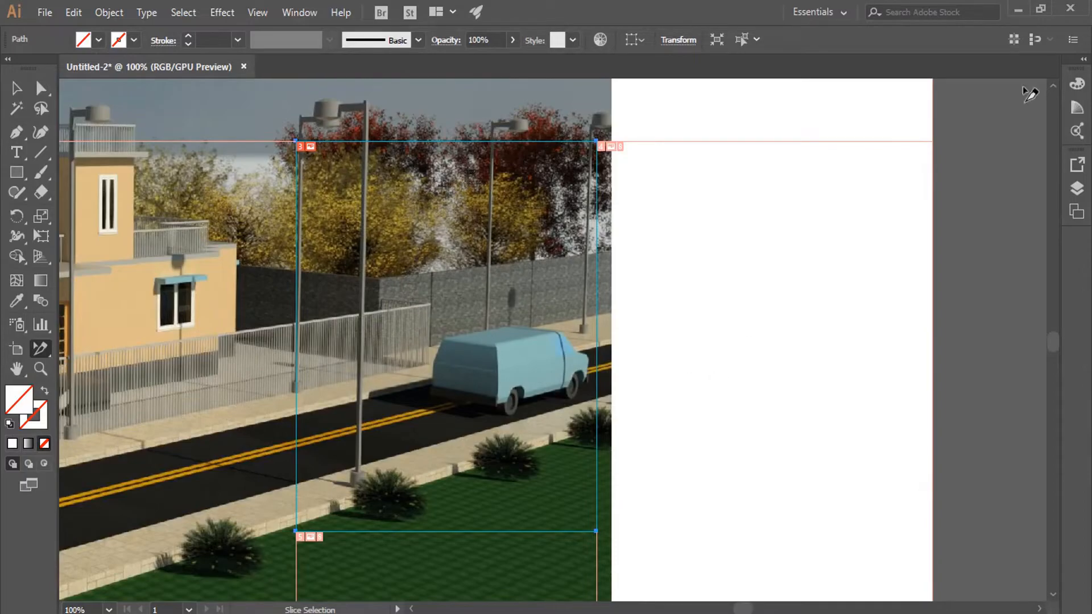
# Reopen the images folder on the desktop, inspect the re-exported Untitled-2_03 image, and return to Illustrator.
pyautogui.click(1019, 13)
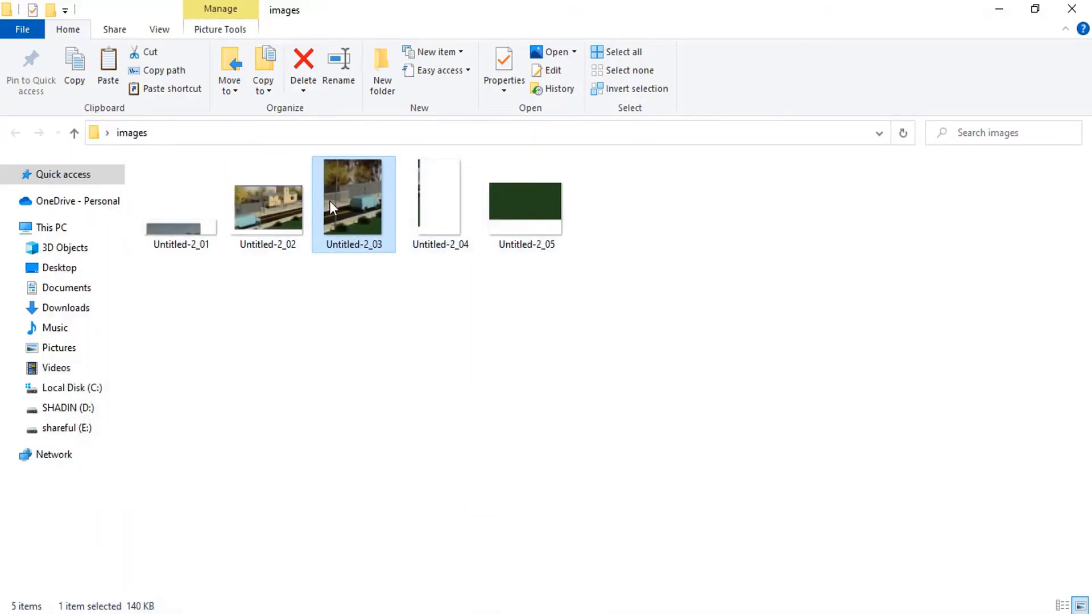
pyautogui.click(1072, 9)
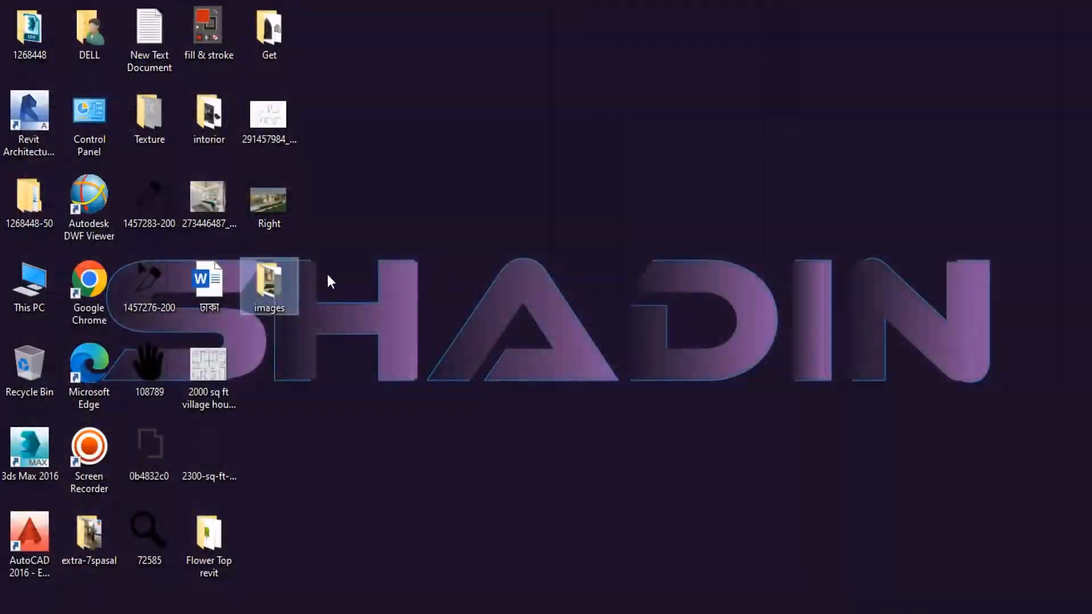
pyautogui.doubleClick(259, 282)
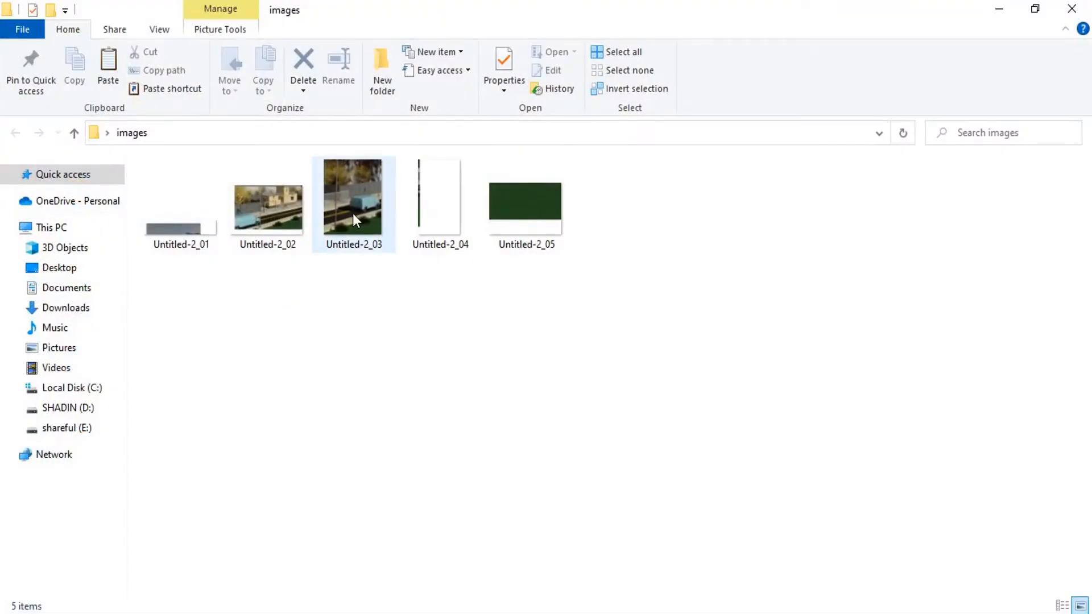
pyautogui.doubleClick(353, 216)
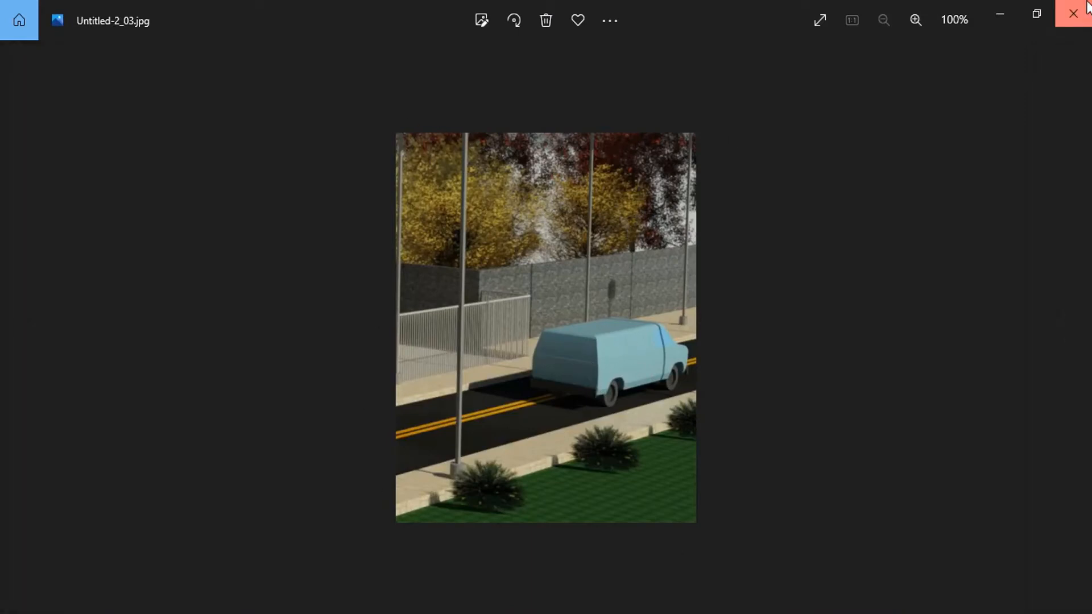
pyautogui.click(1072, 13)
pyautogui.click(1072, 9)
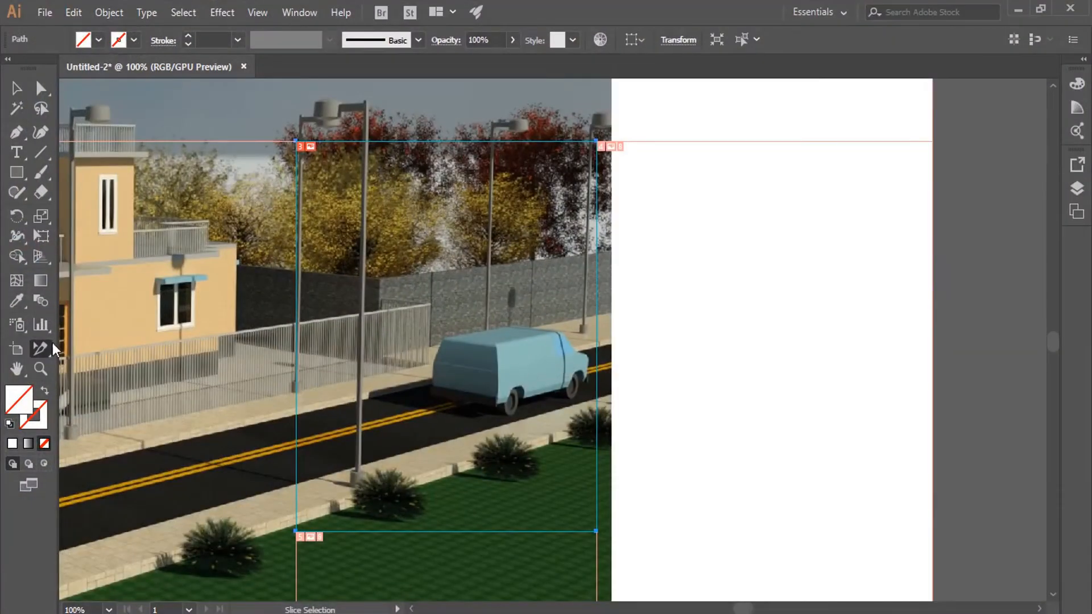
# Delete the enlarged slice around the van with the Selection tool.
pyautogui.click(44, 361)
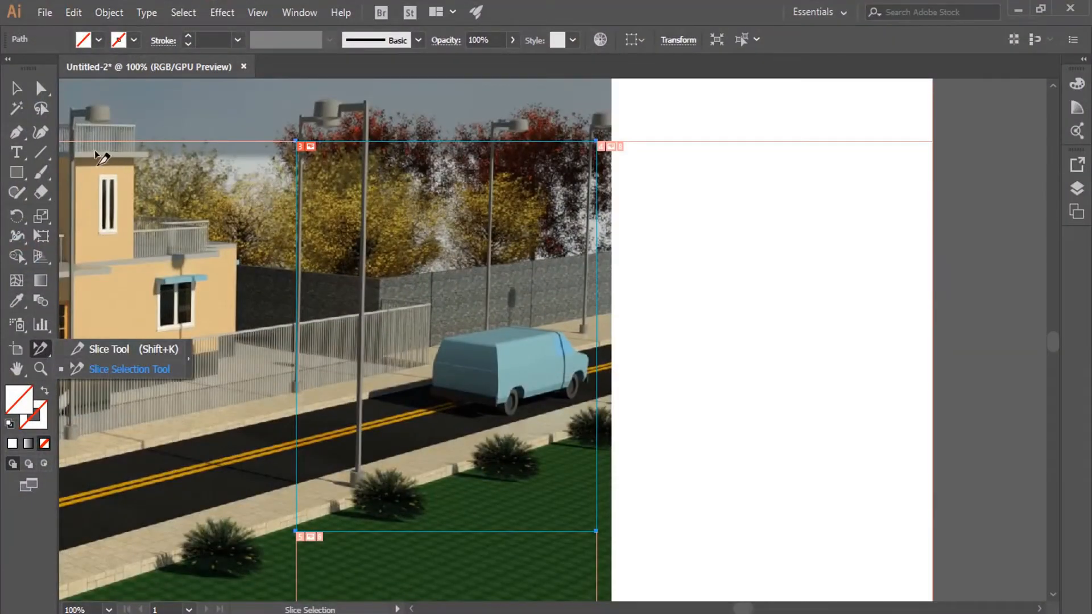
pyautogui.click(25, 95)
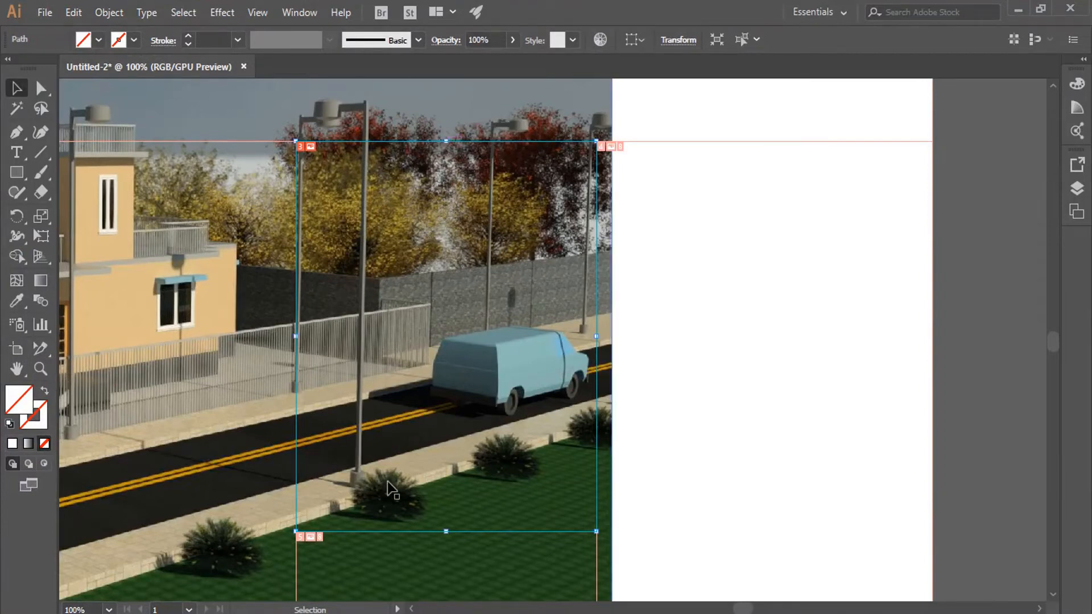
pyautogui.click(673, 239)
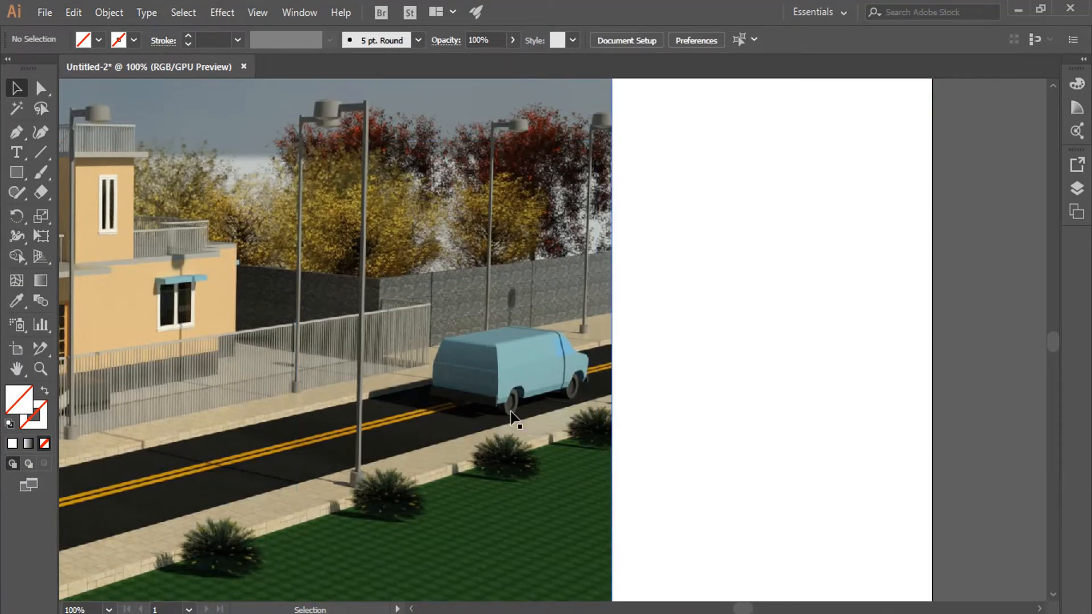
# Draw a small slice over the left corner of the house with the Slice Tool.
pyautogui.hotkey('ctrl', '-')
pyautogui.hotkey('ctrl', '-')
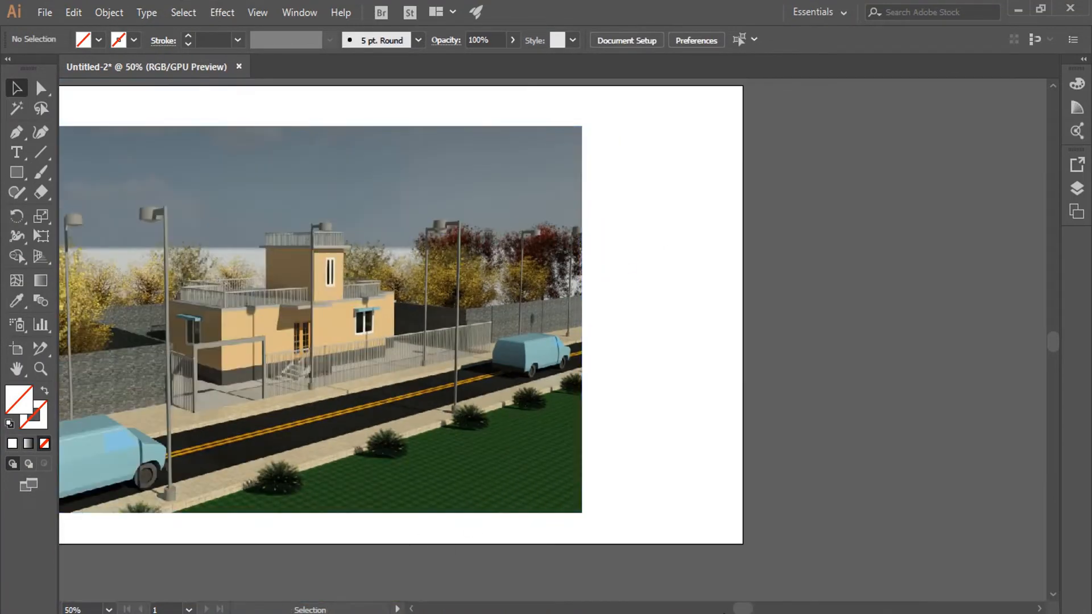
pyautogui.moveTo(741, 607); pyautogui.dragTo(725, 607)
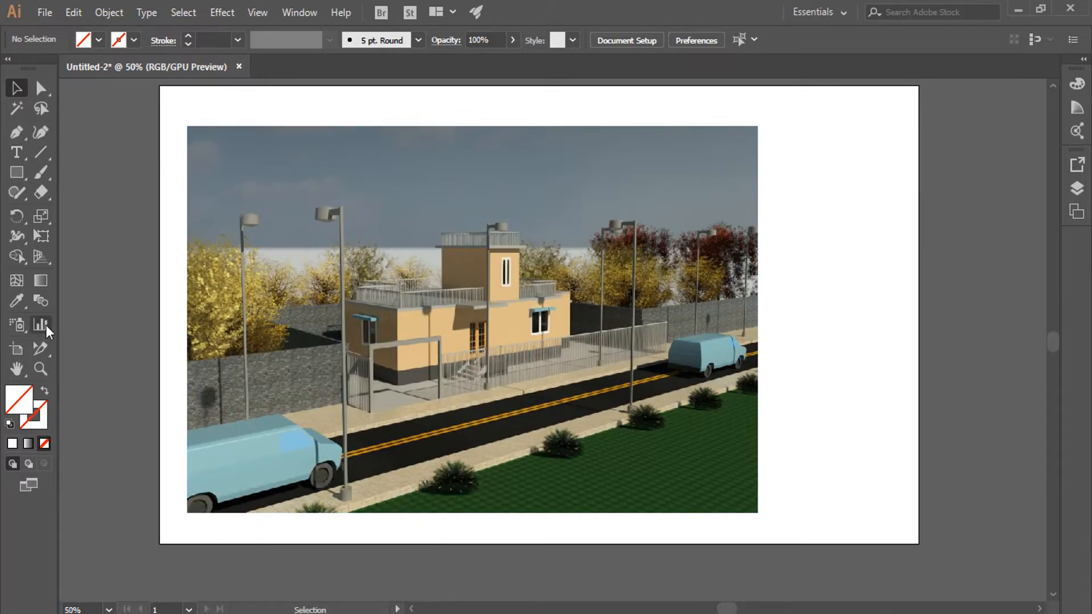
pyautogui.moveTo(43, 350); pyautogui.dragTo(114, 348)
pyautogui.moveTo(362, 311); pyautogui.dragTo(423, 371)
# Delete the small slice over the house corner using the Slice Selection Tool, and return to the Selection tool.
pyautogui.moveTo(36, 345); pyautogui.dragTo(110, 365)
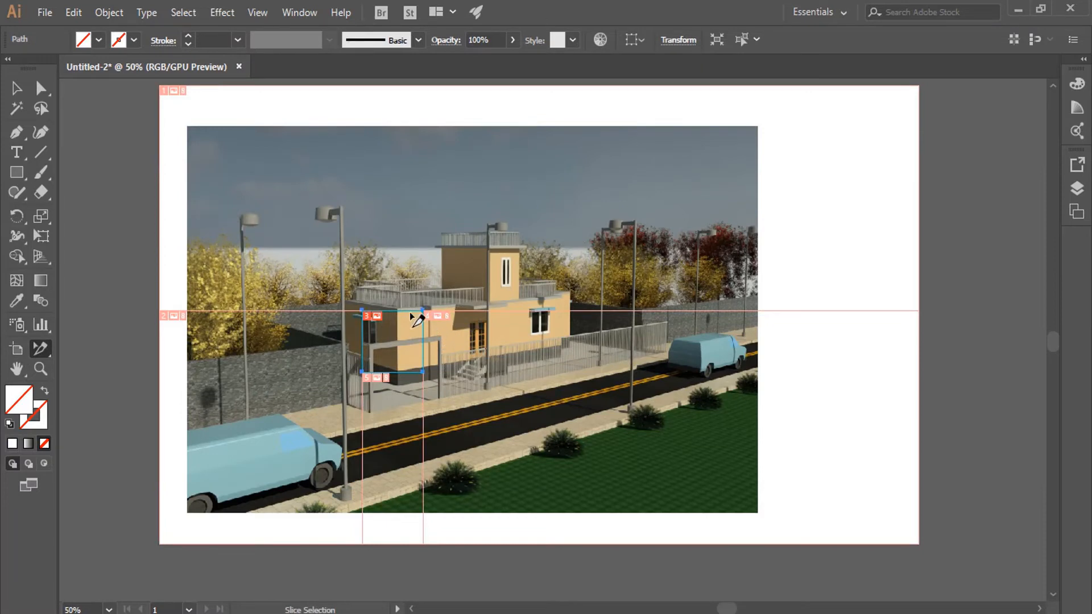
pyautogui.press('Delete')
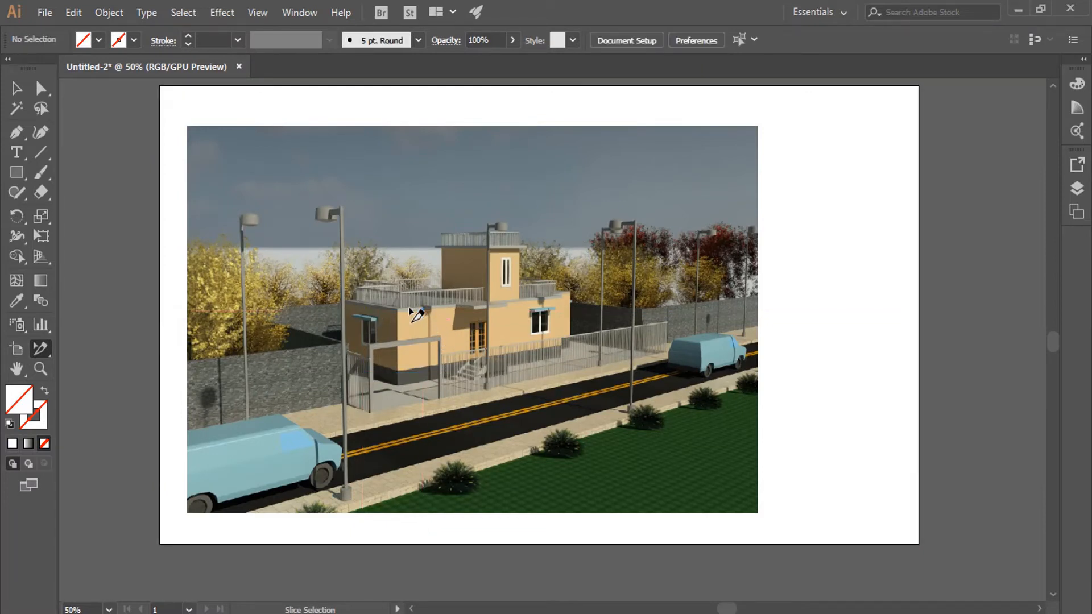
pyautogui.click(16, 88)
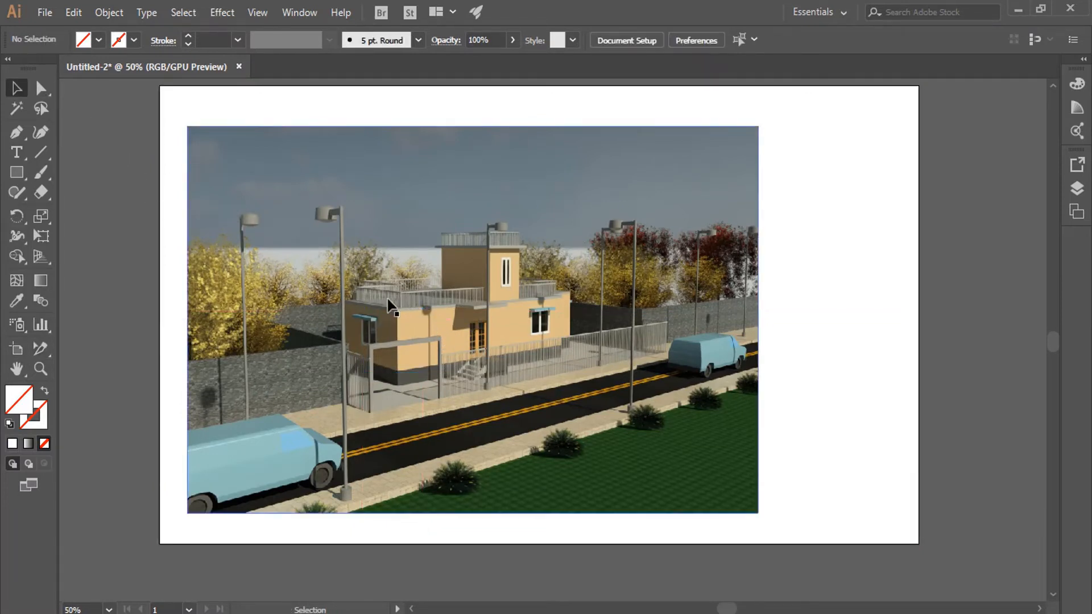
# Move the placed image toward the centre of the artboard, at about X 911 px, Y 563 px, and show the Slice tool variants.
pyautogui.scroll(1, 389, 305)
pyautogui.moveTo(439, 338); pyautogui.dragTo(489, 340)
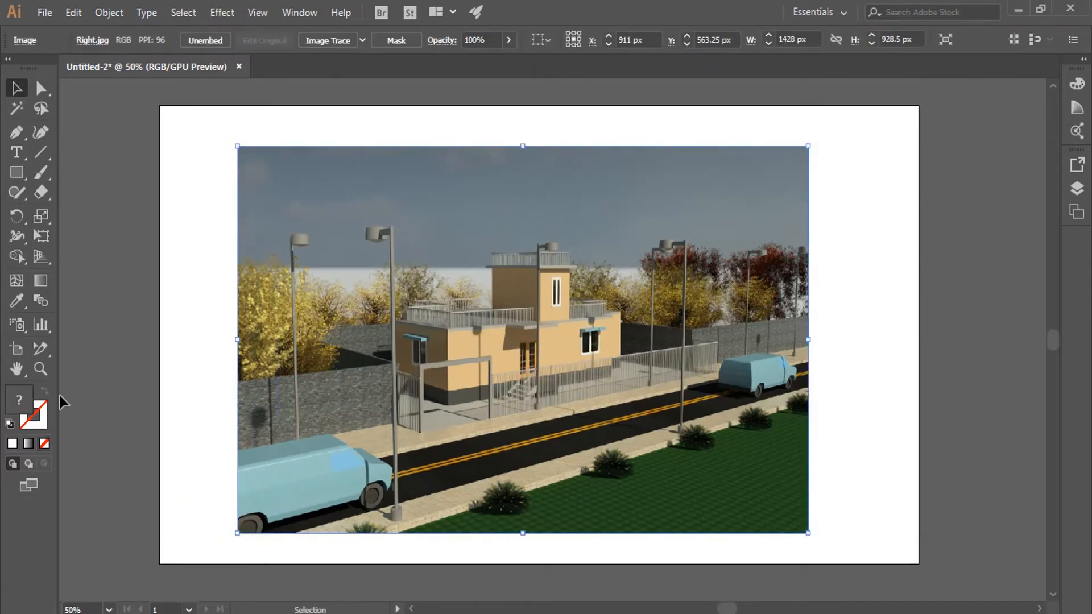
pyautogui.rightClick(47, 352)
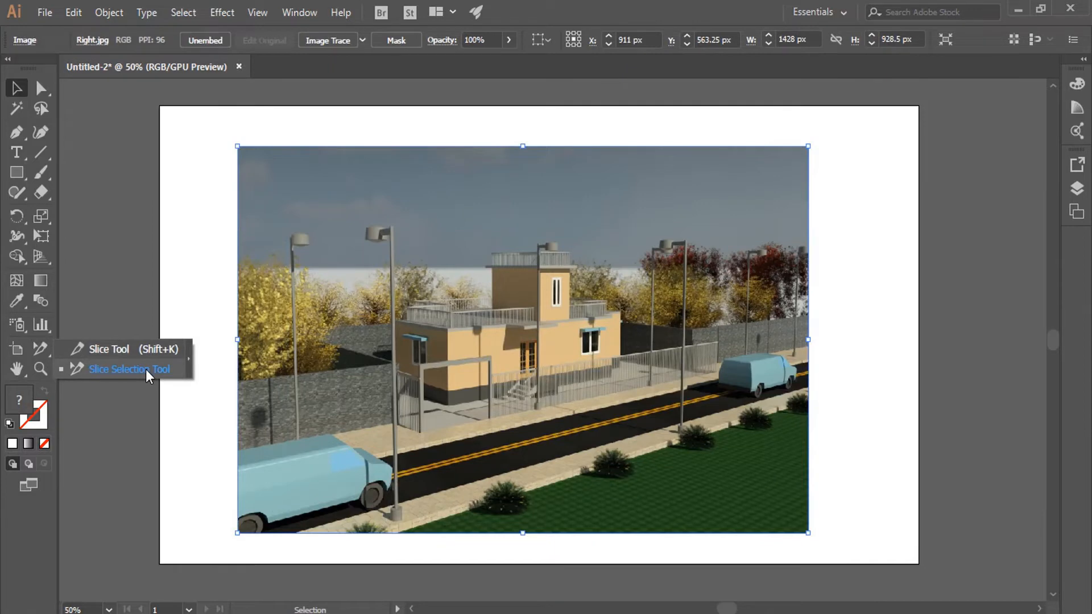
# Pan across the artboard with the Hand tool to view the image's edges and both vans, and recentre the artboard.
pyautogui.click(15, 370)
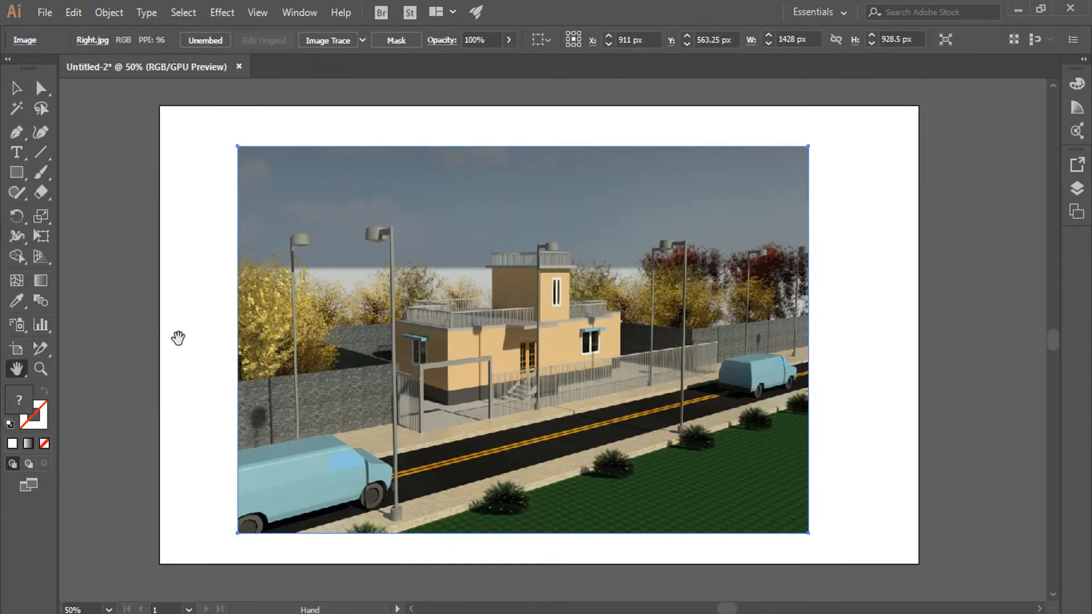
pyautogui.moveTo(761, 336); pyautogui.dragTo(250, 378)
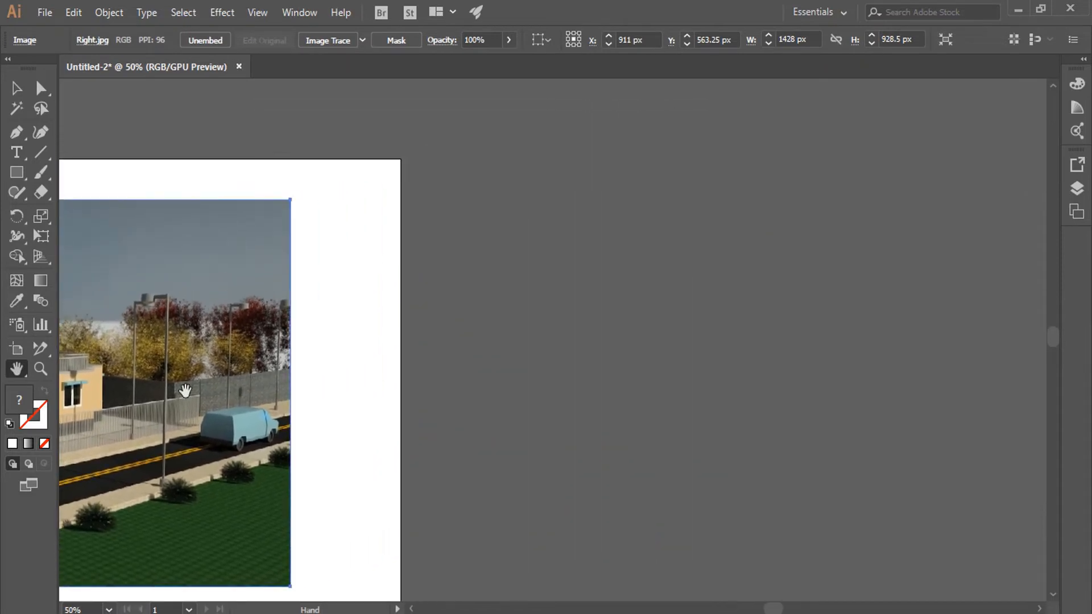
pyautogui.moveTo(185, 390); pyautogui.dragTo(675, 361)
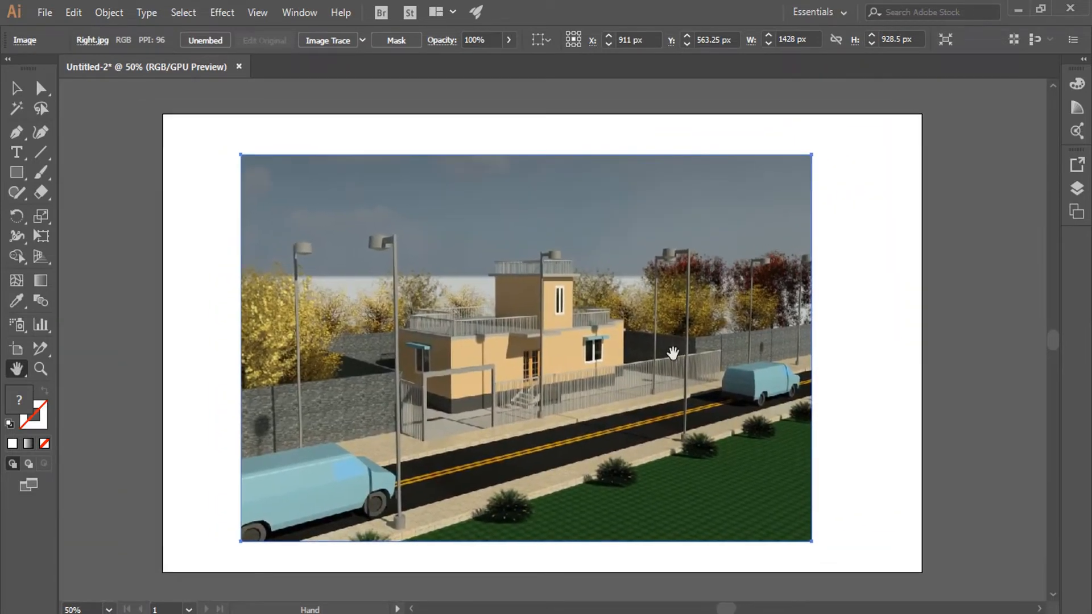
pyautogui.moveTo(871, 145); pyautogui.dragTo(598, 205)
pyautogui.moveTo(165, 382); pyautogui.dragTo(584, 245)
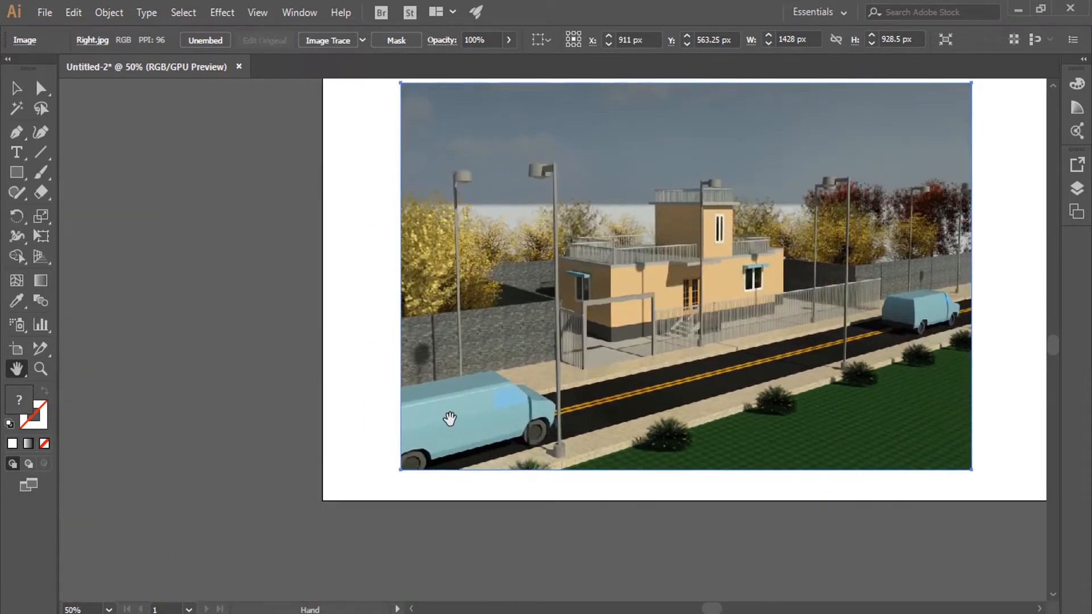
pyautogui.moveTo(442, 420); pyautogui.dragTo(195, 491)
pyautogui.moveTo(755, 370); pyautogui.dragTo(792, 380)
# Shift the placed image slightly on the artboard with the Selection tool, to about X 907 px, Y 550 px.
pyautogui.click(14, 90)
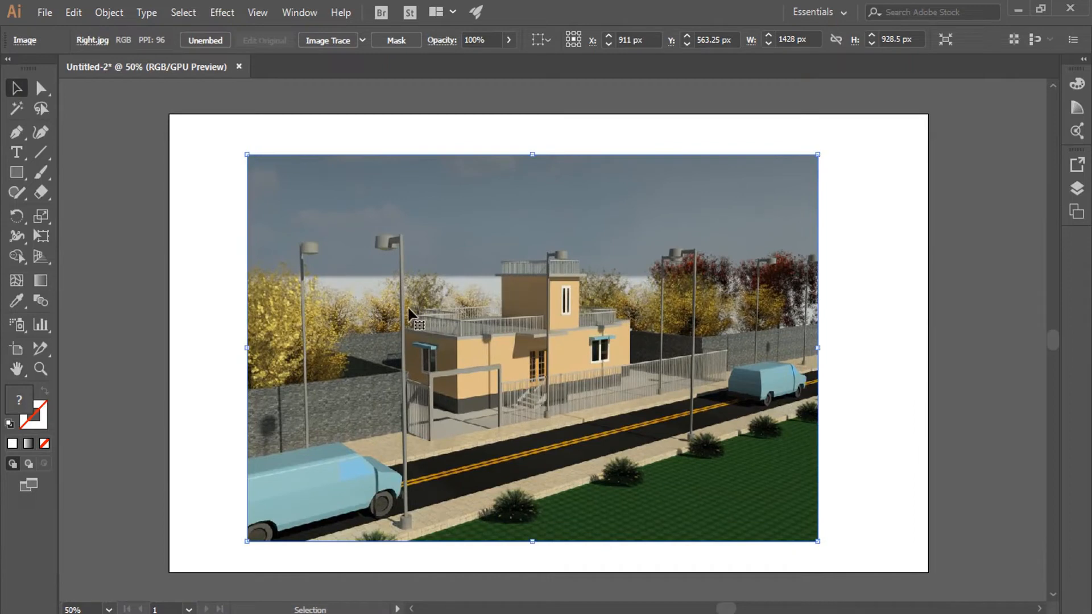
pyautogui.moveTo(415, 318); pyautogui.dragTo(563, 321)
# Pan the canvas repeatedly in different directions with the Hand tool, ending with the whole artboard centred in view.
pyautogui.moveTo(20, 369); pyautogui.dragTo(76, 368)
pyautogui.moveTo(277, 342); pyautogui.dragTo(471, 340)
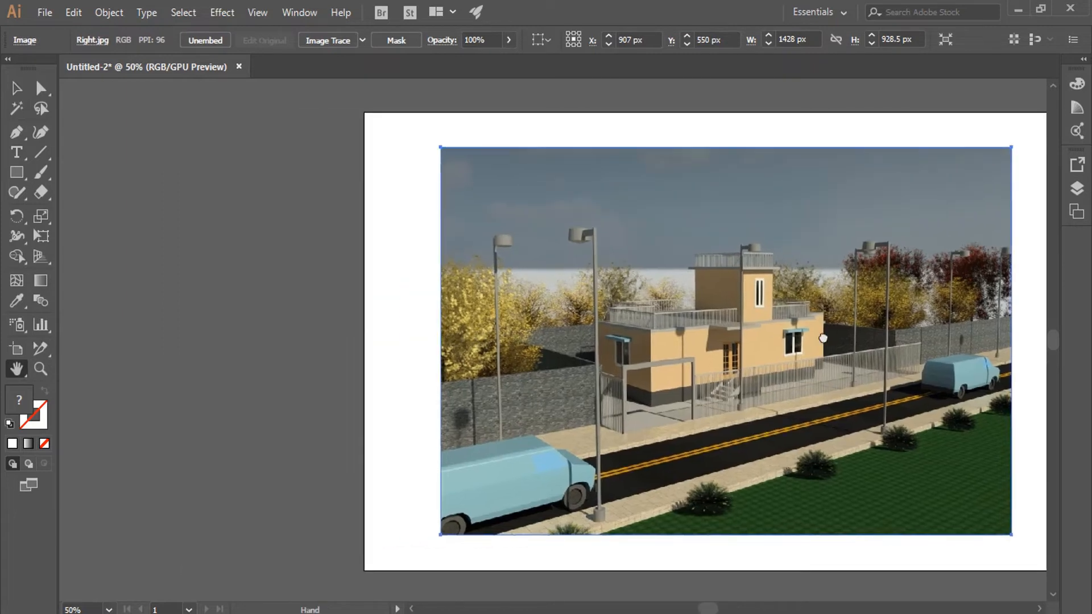
pyautogui.moveTo(825, 337); pyautogui.dragTo(760, 362)
pyautogui.moveTo(971, 229); pyautogui.dragTo(792, 229)
pyautogui.moveTo(822, 473); pyautogui.dragTo(921, 414)
pyautogui.moveTo(794, 386); pyautogui.dragTo(712, 395)
pyautogui.moveTo(495, 365); pyautogui.dragTo(406, 446)
pyautogui.moveTo(309, 410); pyautogui.dragTo(510, 350)
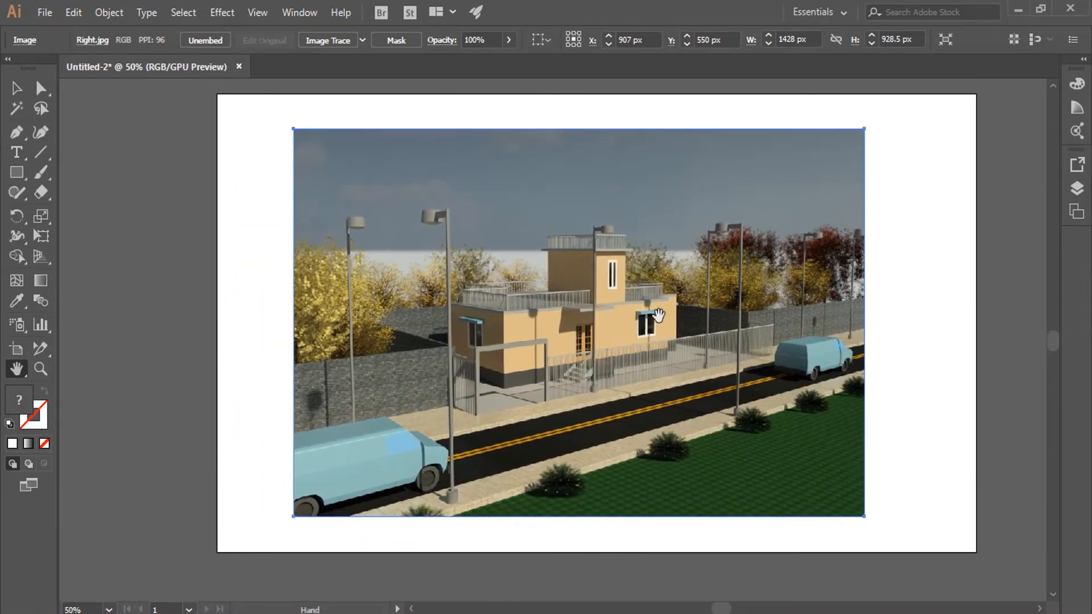
pyautogui.moveTo(666, 311); pyautogui.dragTo(634, 327)
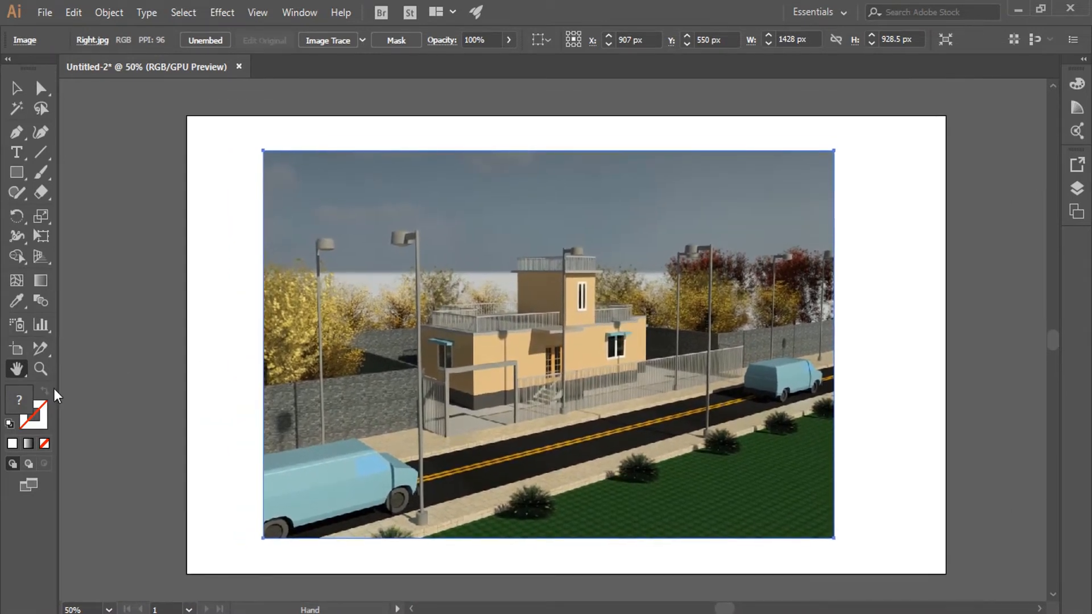
# Pan the view using the temporary Hand tool from within the Selection tool, and pan again with the Hand tool itself.
pyautogui.click(17, 90)
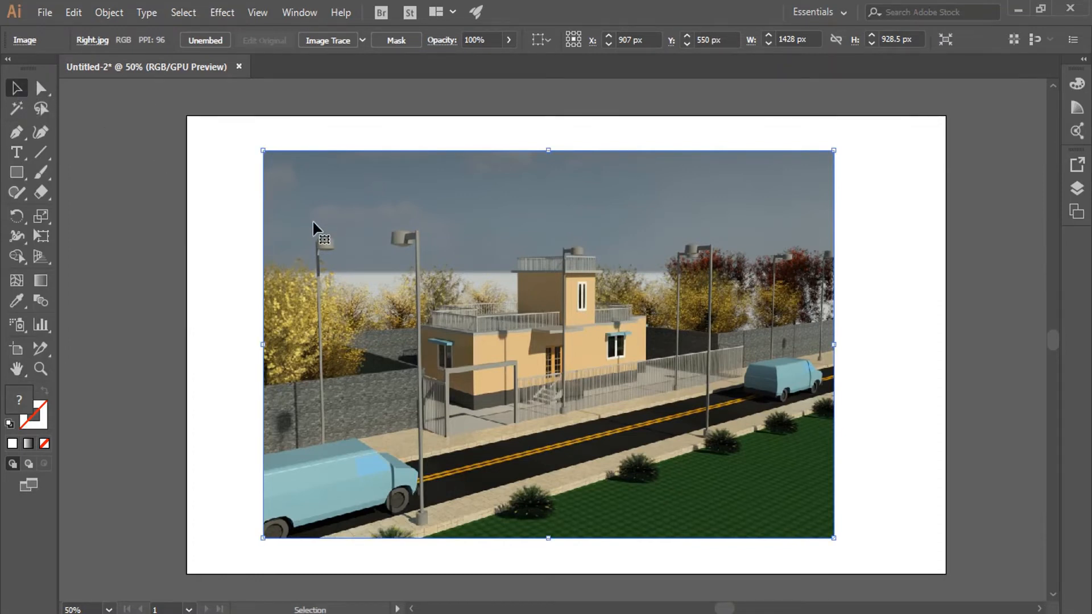
pyautogui.press('space')
pyautogui.moveTo(363, 242)
pyautogui.mouseDown()
pyautogui.moveTo(295, 264)
pyautogui.moveTo(376, 240)
pyautogui.mouseUp()
pyautogui.moveTo(349, 301); pyautogui.dragTo(512, 266)
pyautogui.press('space')
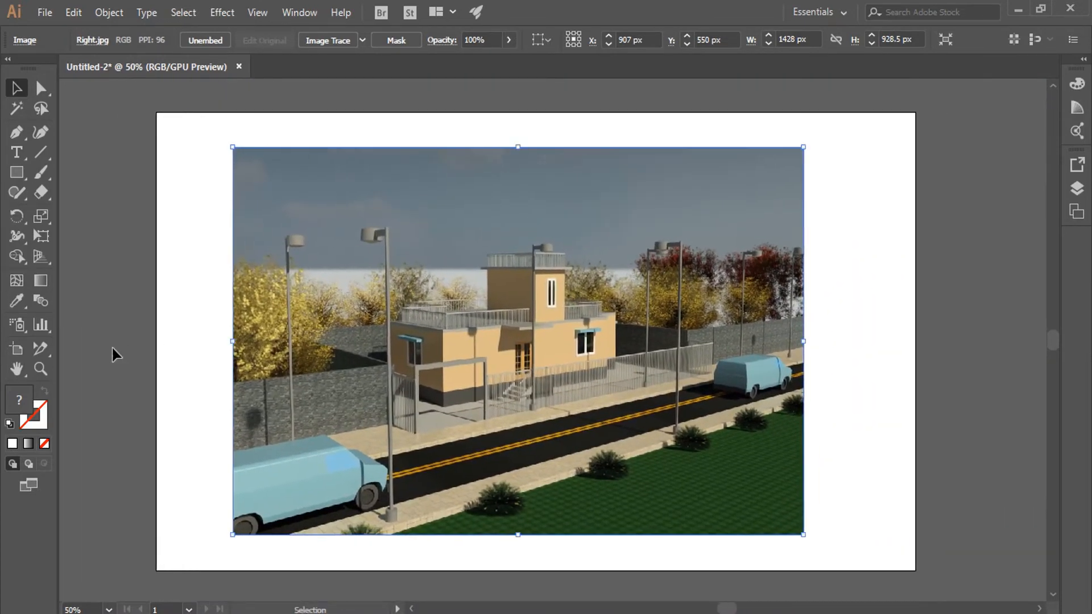
pyautogui.click(12, 369)
pyautogui.moveTo(686, 257); pyautogui.dragTo(727, 255)
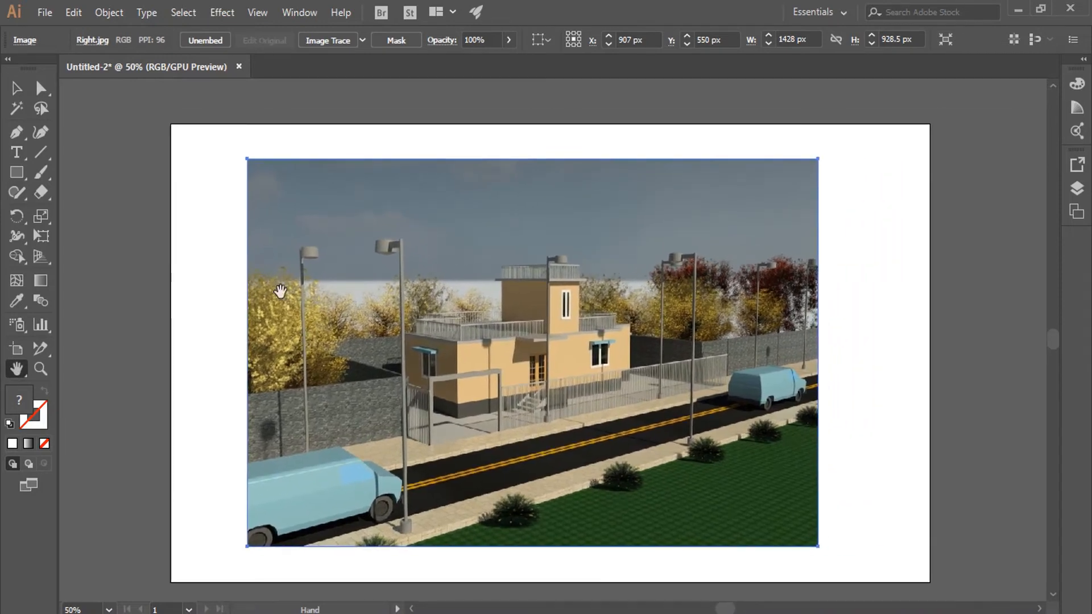
# Zoom in closely on the road's yellow lines with the Zoom tool, and zoom back out to see the whole artboard.
pyautogui.click(39, 369)
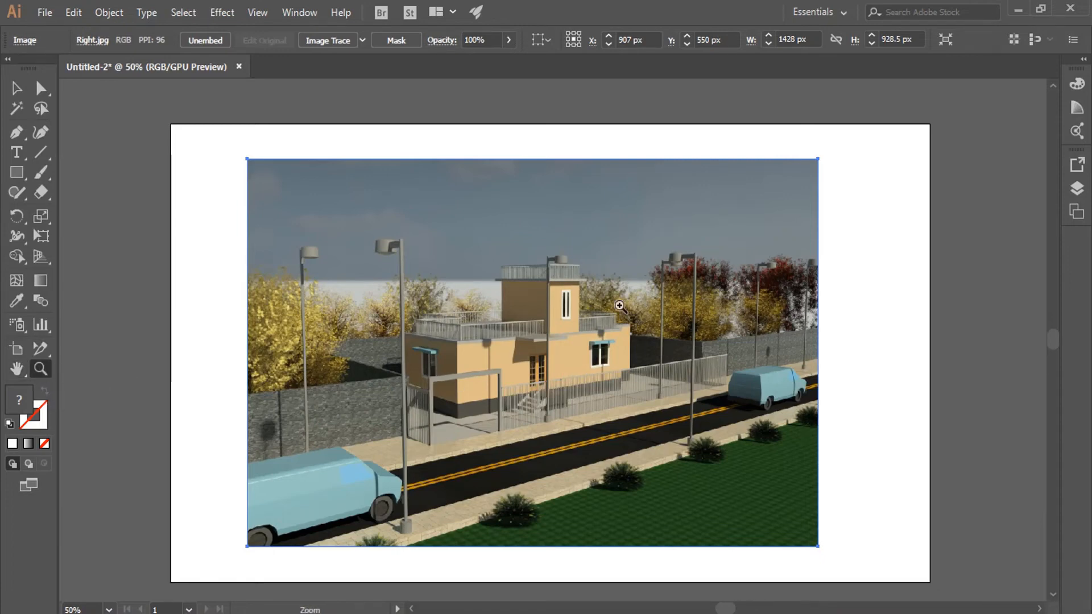
pyautogui.moveTo(747, 377); pyautogui.dragTo(772, 380)
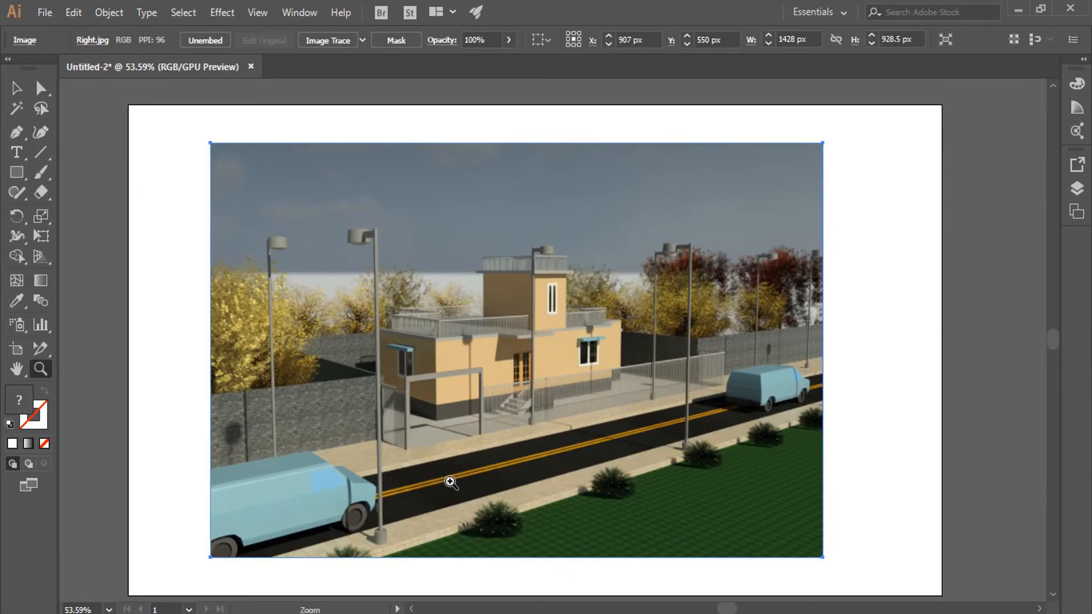
pyautogui.moveTo(448, 480); pyautogui.dragTo(478, 465)
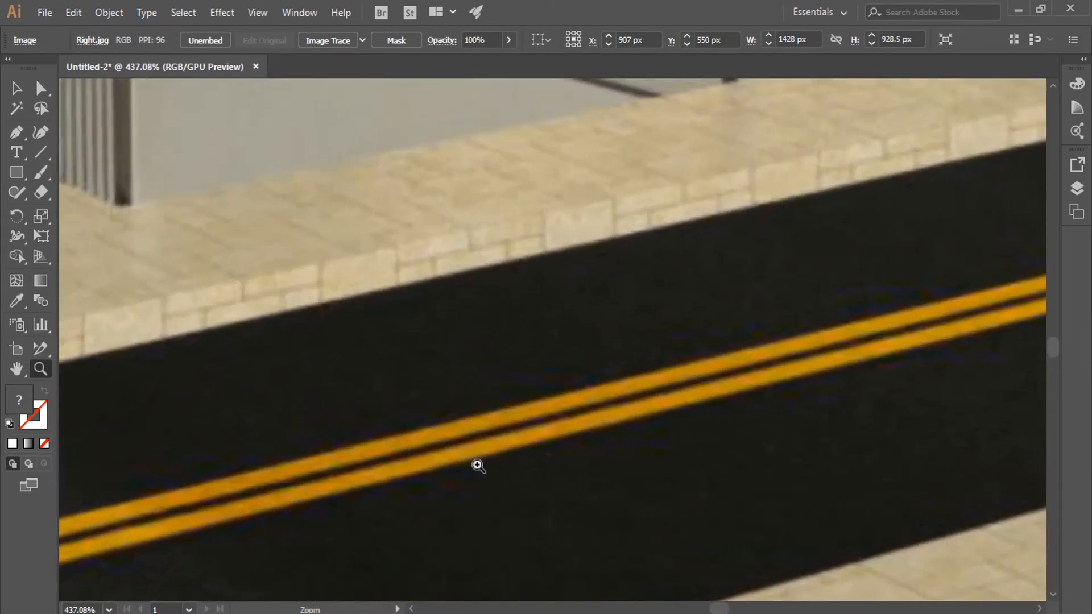
pyautogui.moveTo(613, 332); pyautogui.dragTo(629, 439)
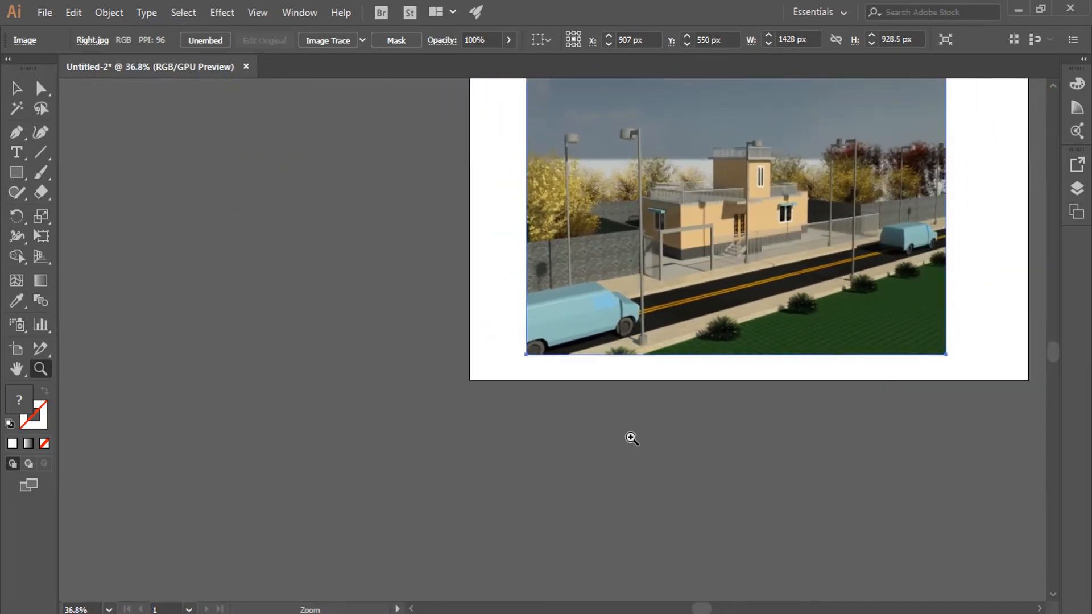
# Bring the zoomed-out artboard back to the middle of the view with the Hand tool.
pyautogui.scroll(1, 889, 174)
pyautogui.scroll(2, 889, 175)
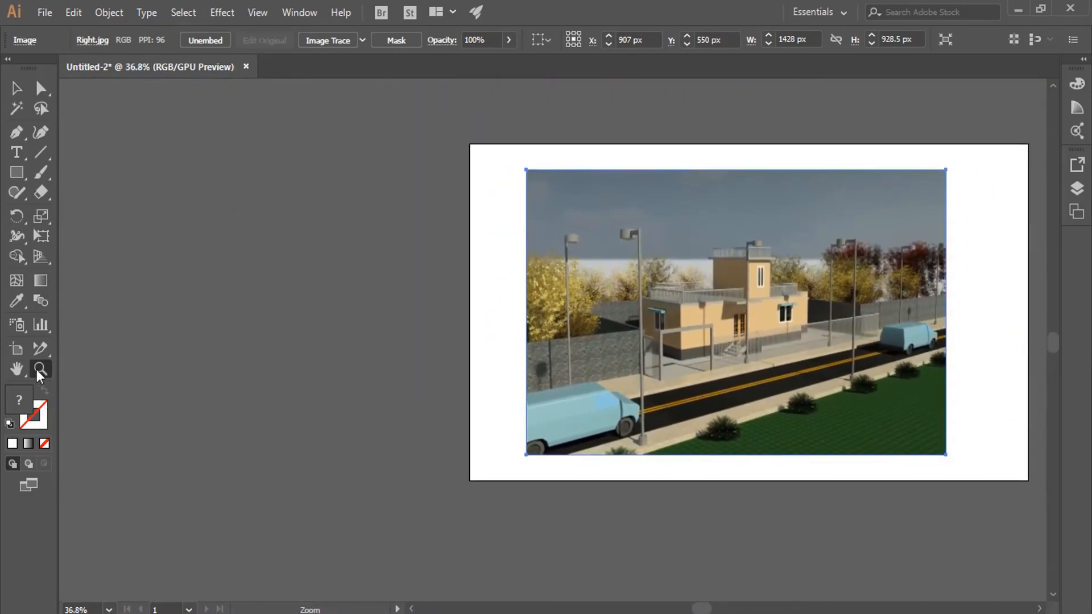
pyautogui.moveTo(720, 300); pyautogui.dragTo(557, 345)
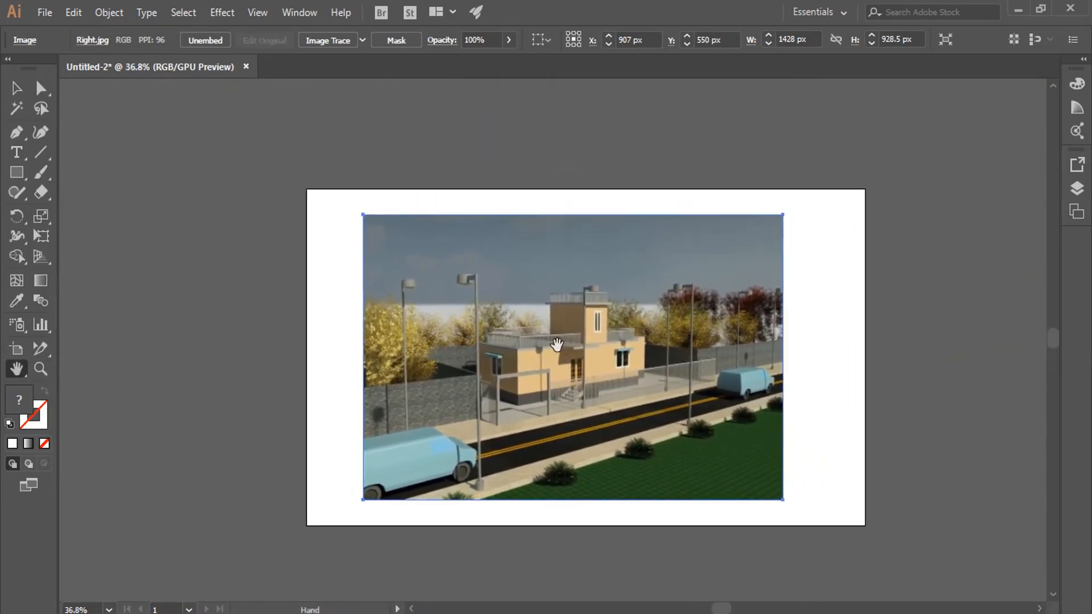
# Zoom in and out around the two vans with the Zoom tool, recentre the artboard, and return to the Selection tool.
pyautogui.click(41, 369)
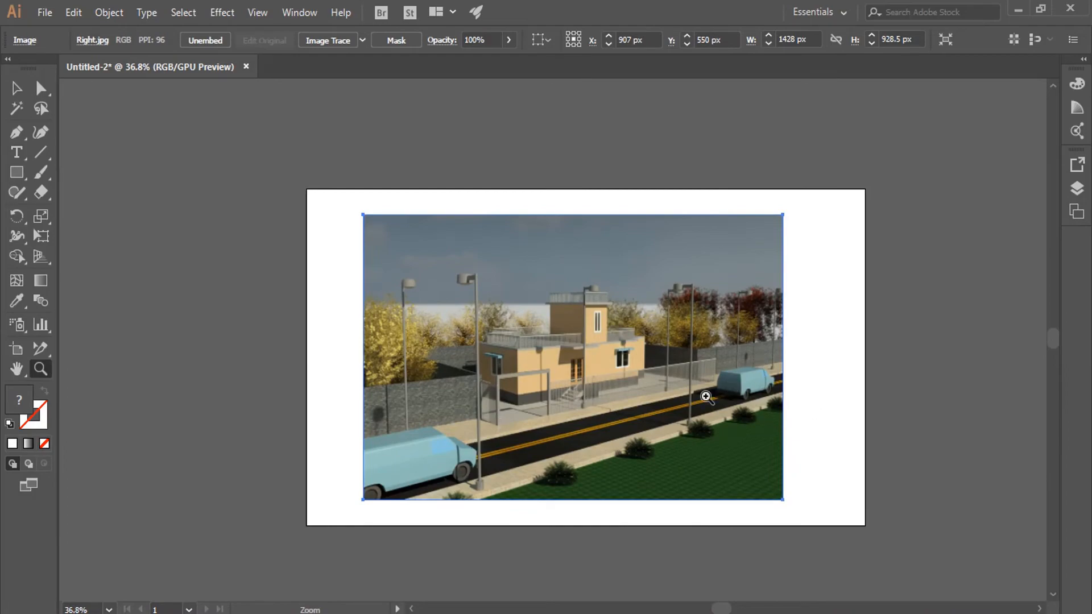
pyautogui.moveTo(719, 393); pyautogui.dragTo(952, 265)
pyautogui.moveTo(824, 353); pyautogui.dragTo(720, 363)
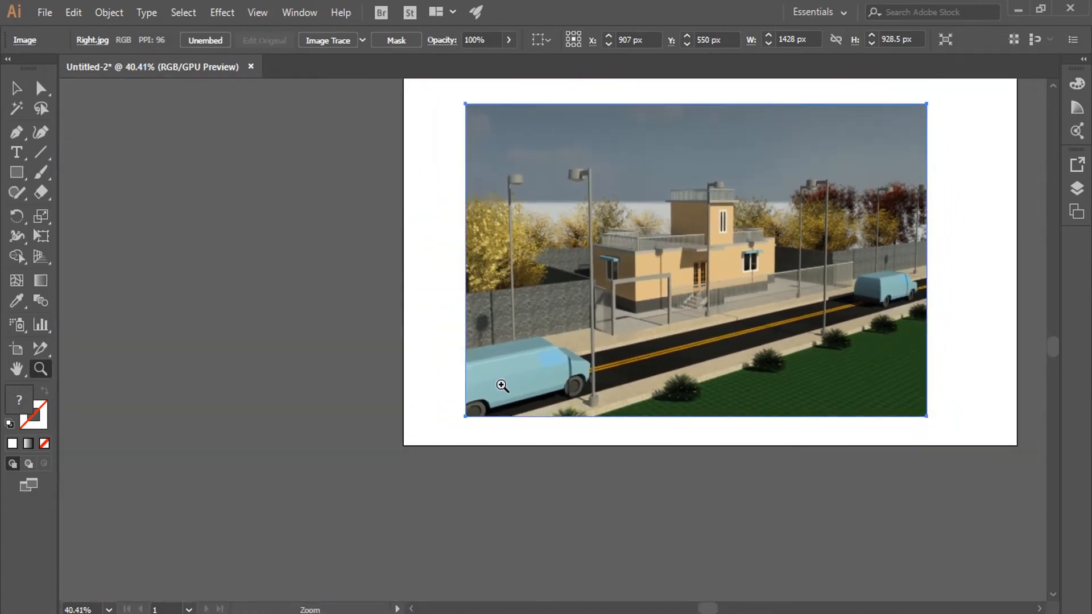
pyautogui.moveTo(531, 386); pyautogui.dragTo(454, 417)
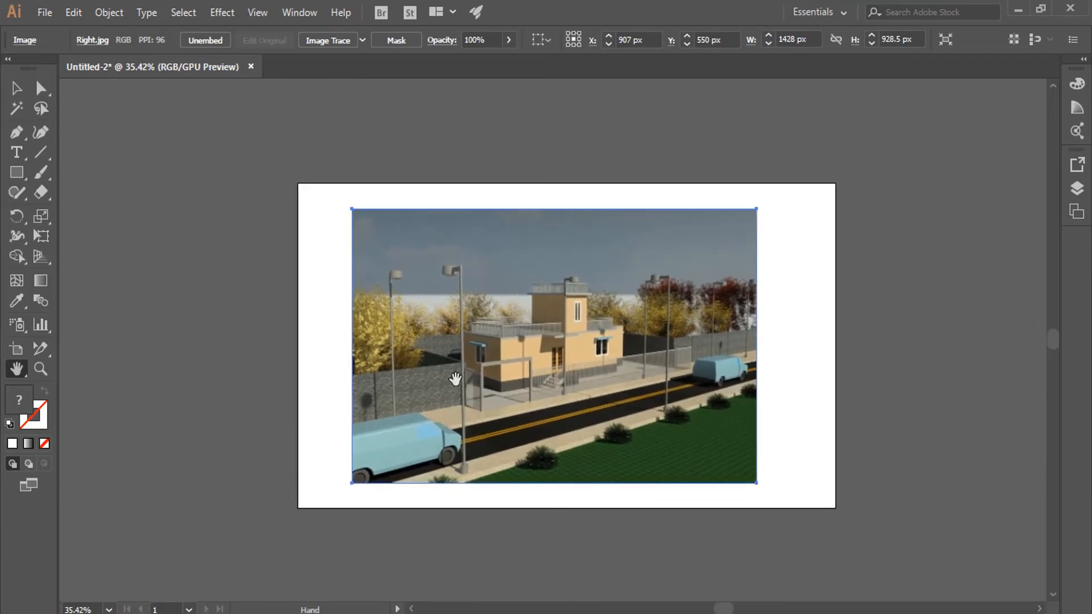
pyautogui.click(16, 88)
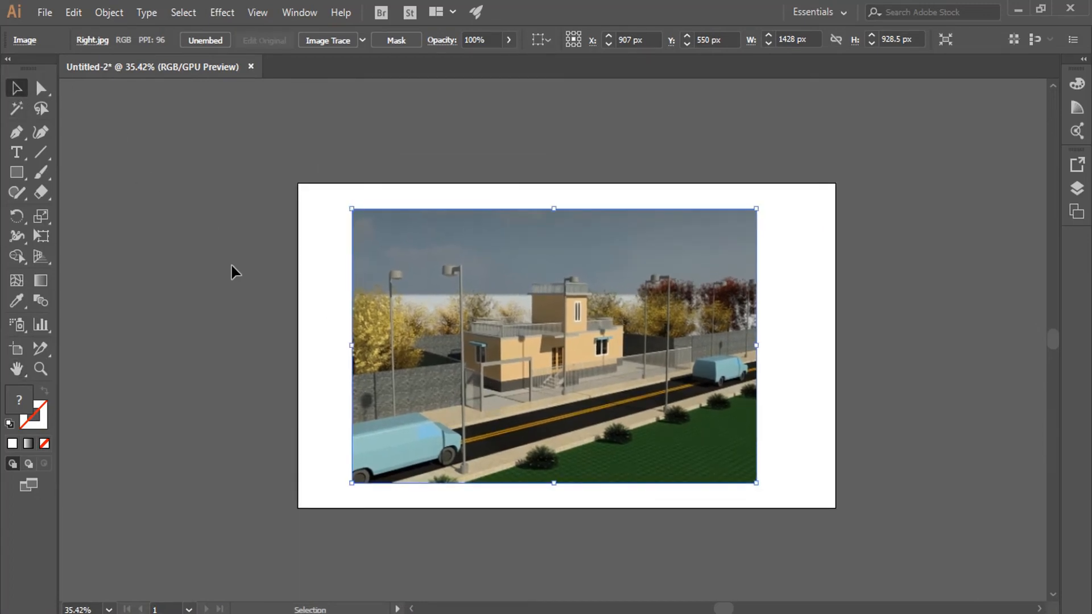